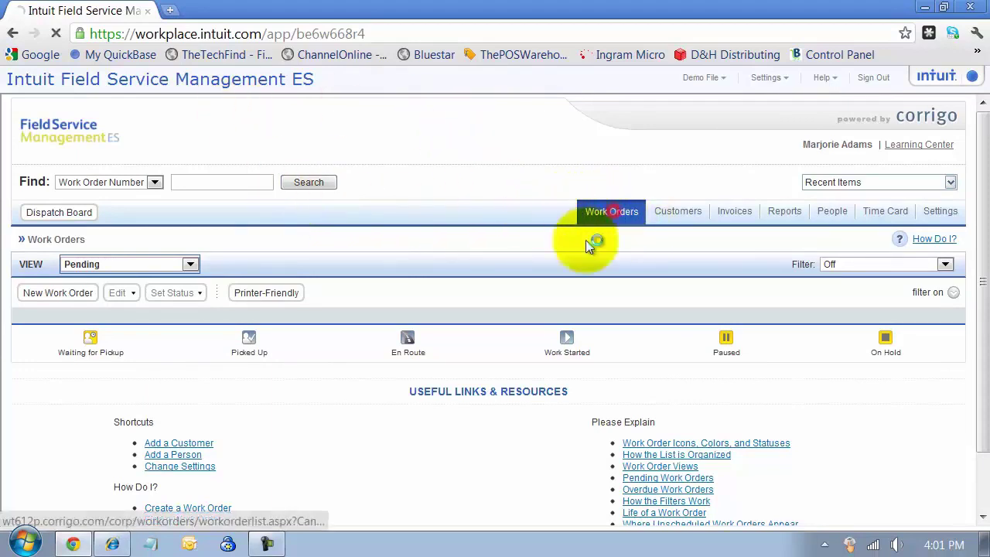
- Start a new work order and search for existing customers by phone number containing 1234
click(610, 219)
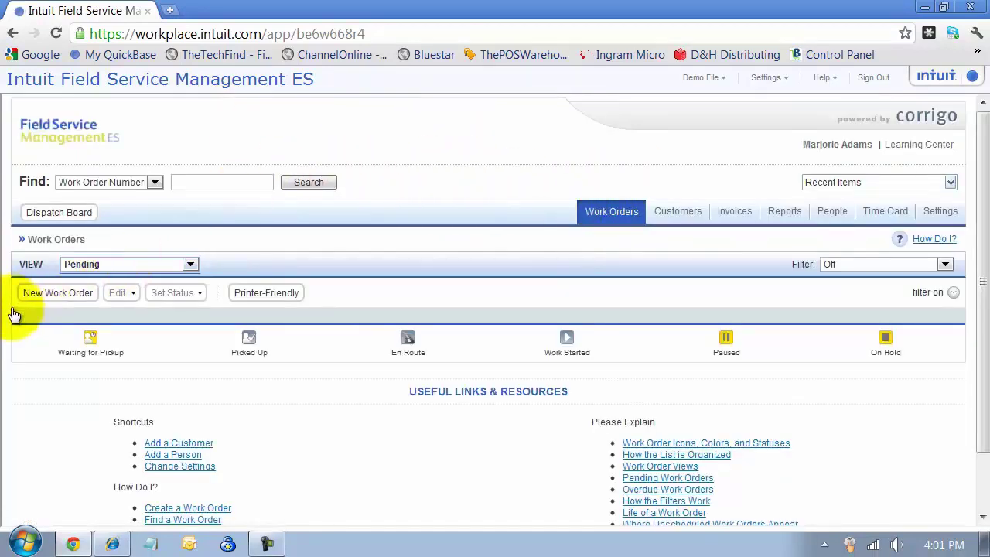
click(57, 292)
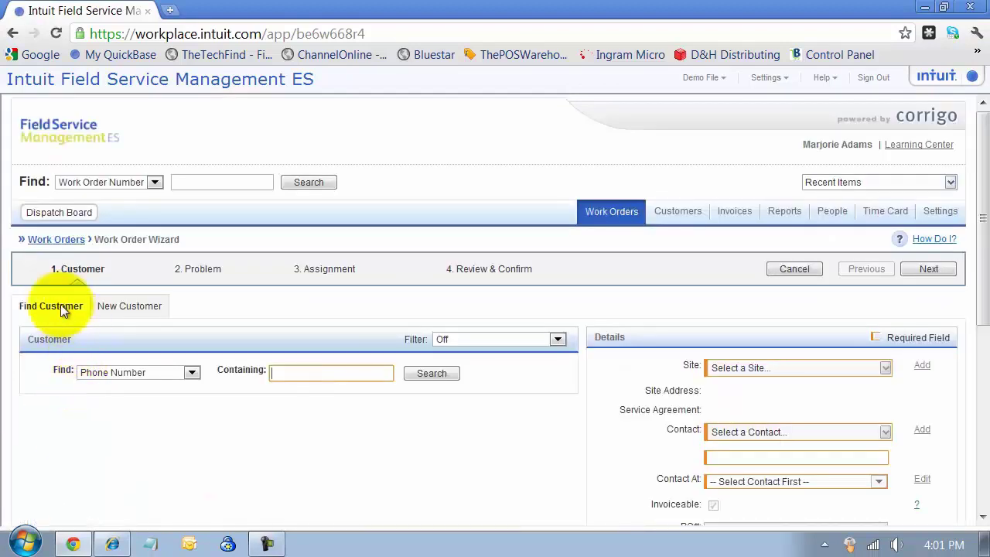
click(328, 373)
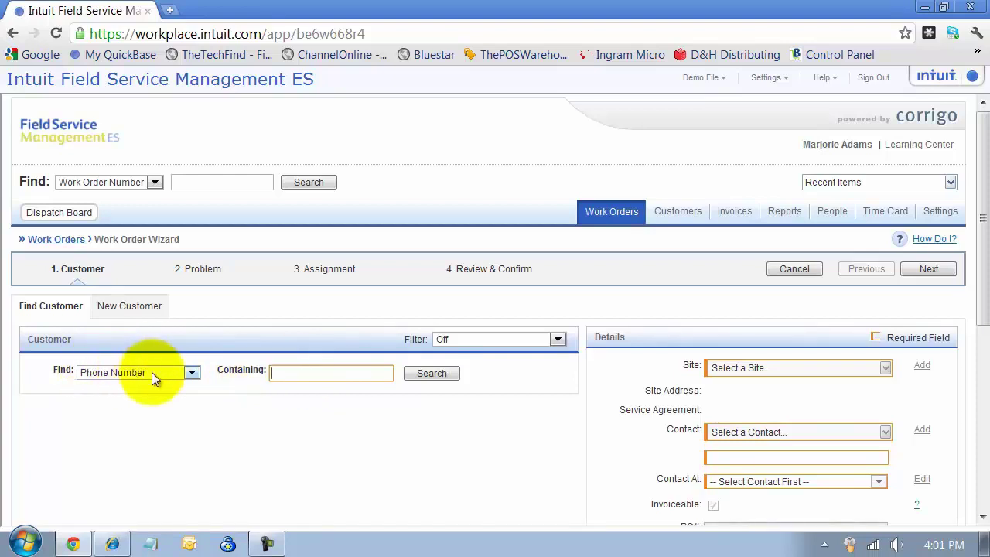
click(191, 373)
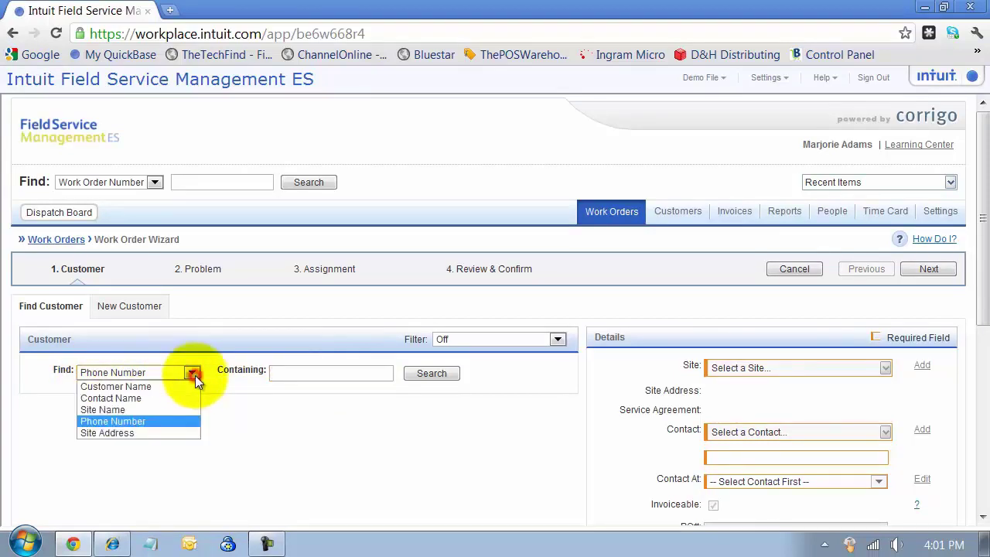
click(121, 421)
click(309, 374)
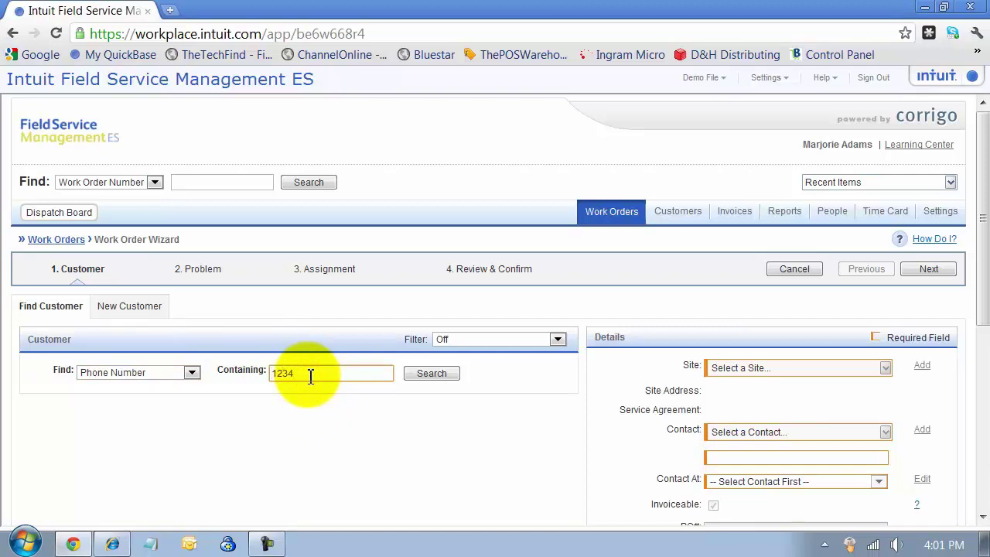
key(Return)
- Choose San Antonio Zoo as the work order's customer, with San Antonio Zoo as the site
scroll(170, 356, down, 2)
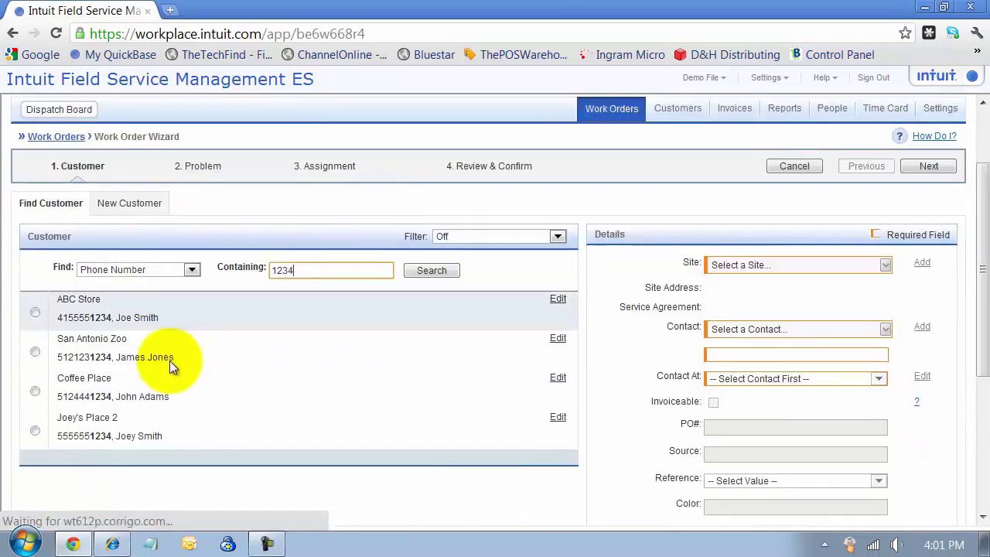
scroll(170, 360, down, 1)
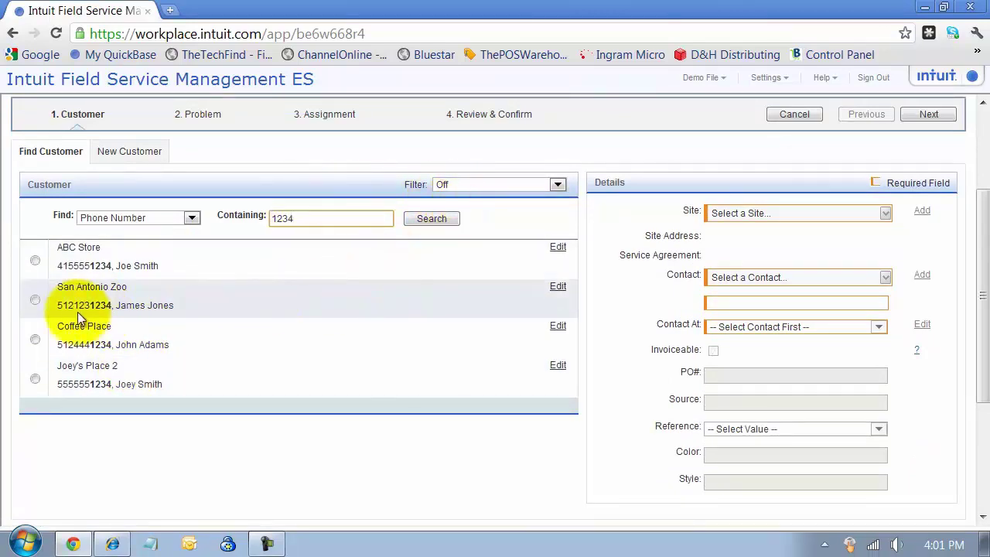
click(35, 300)
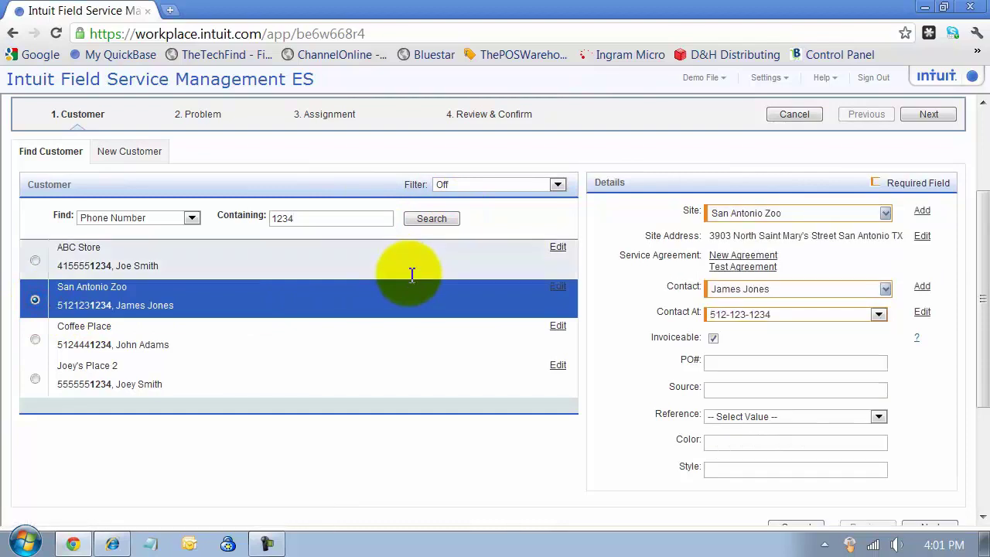
click(886, 213)
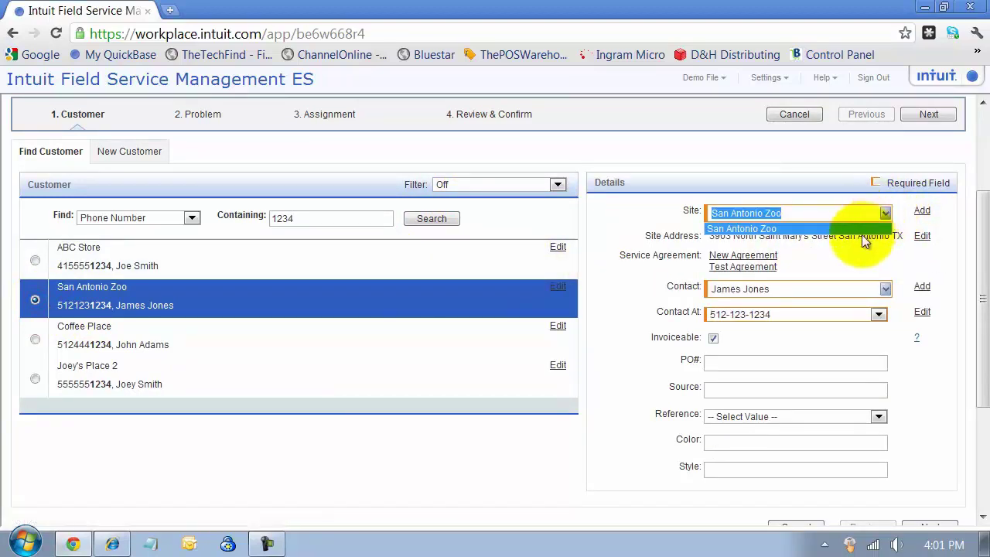
click(841, 239)
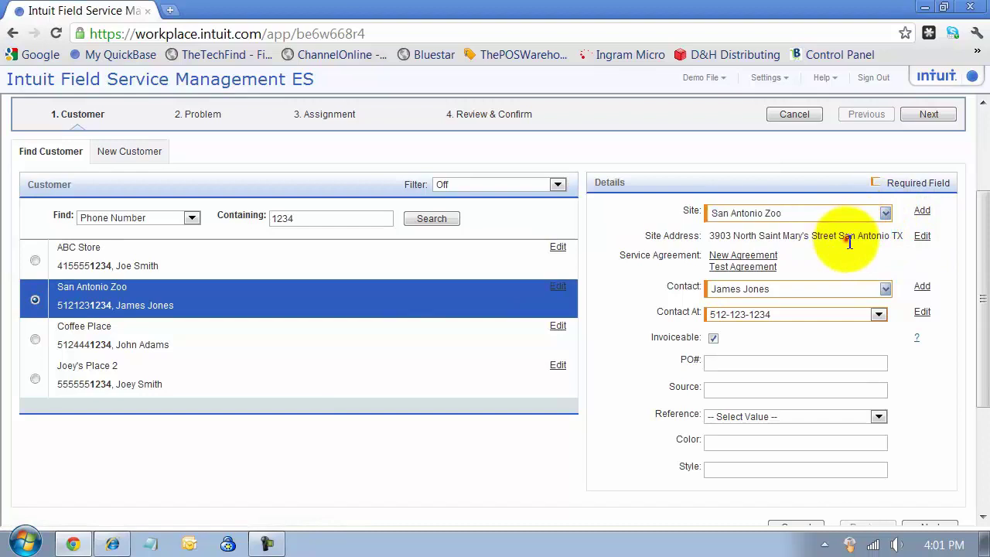
- Review the customer's service agreement named New Agreement and return to the unfinished work order
click(743, 257)
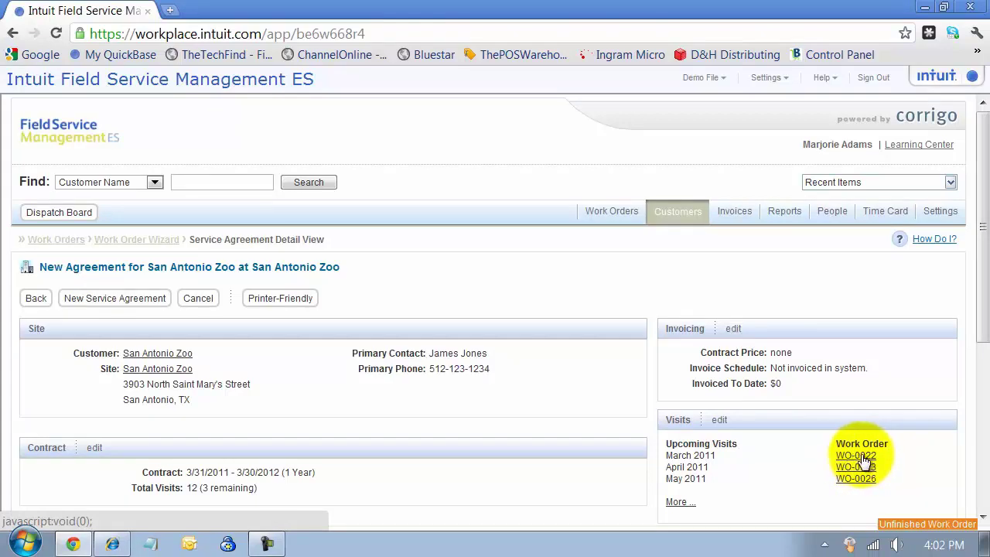
click(936, 526)
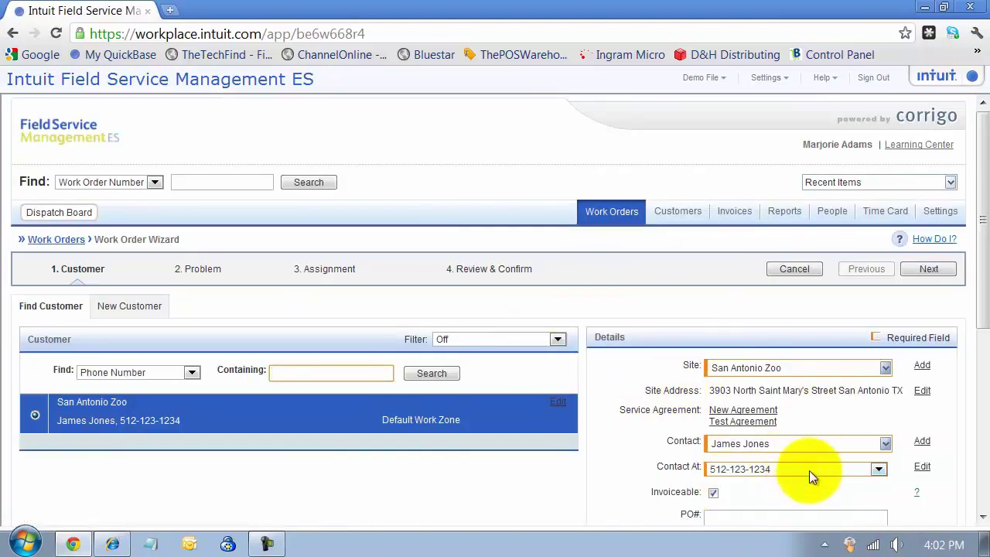
- View the contact choices for the site and try switching the Invoiceable option off and back on
scroll(793, 458, down, 2)
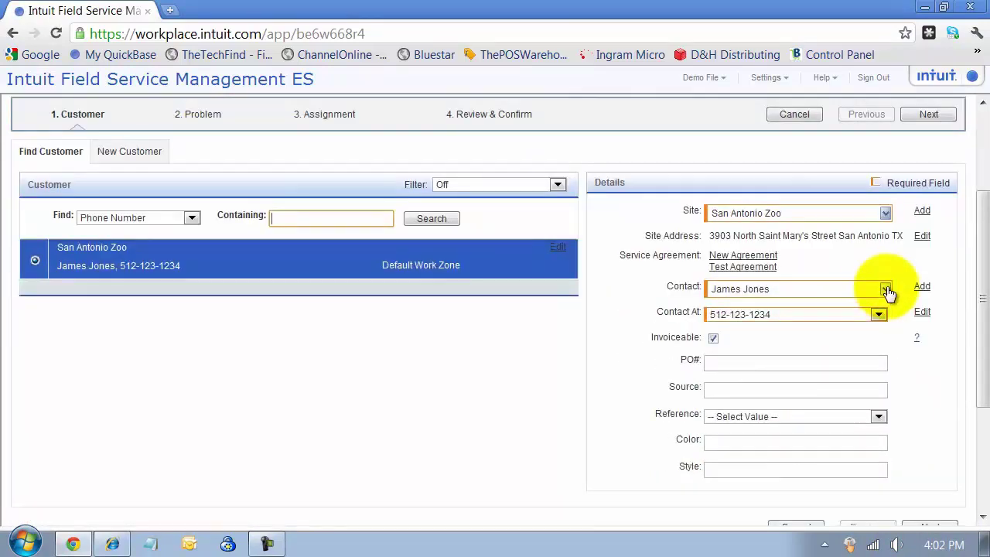
click(886, 289)
click(886, 291)
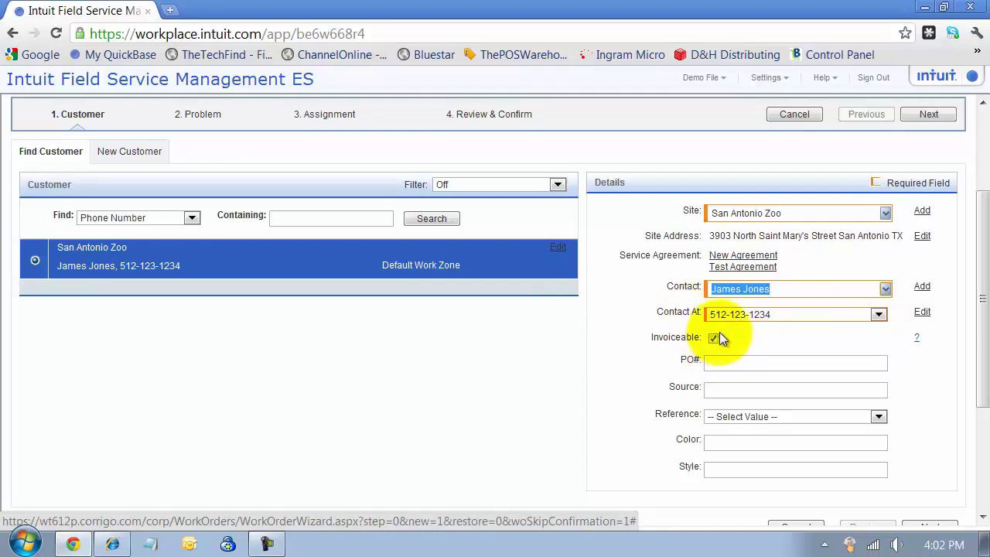
click(713, 338)
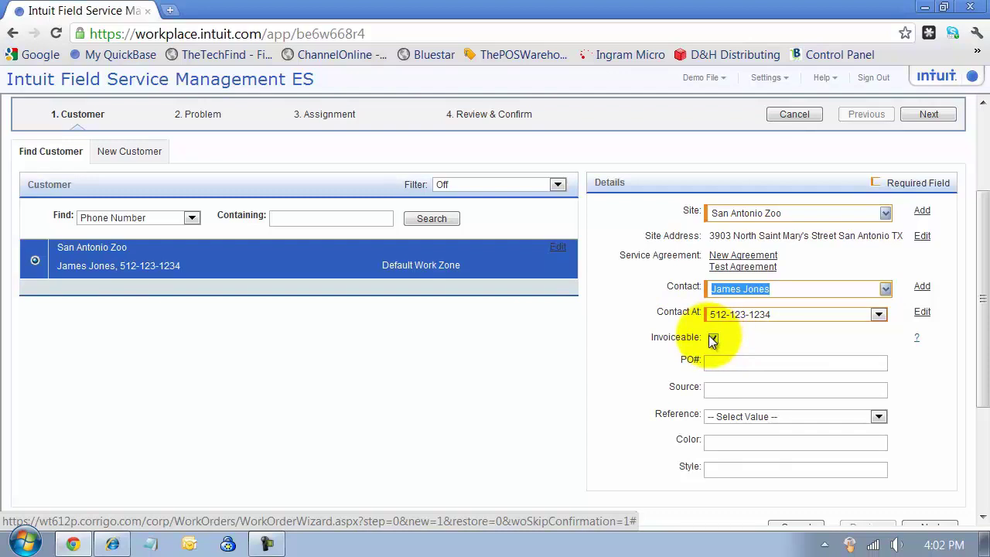
click(713, 339)
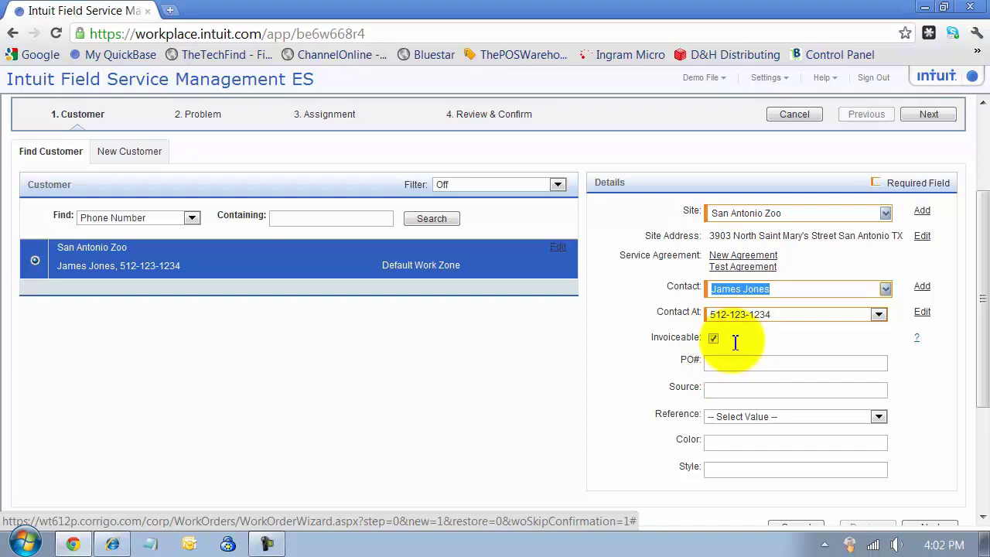
- Enter the purchase order number, set Source to YP and Reference to Type A, and continue to the Problem stage
click(737, 362)
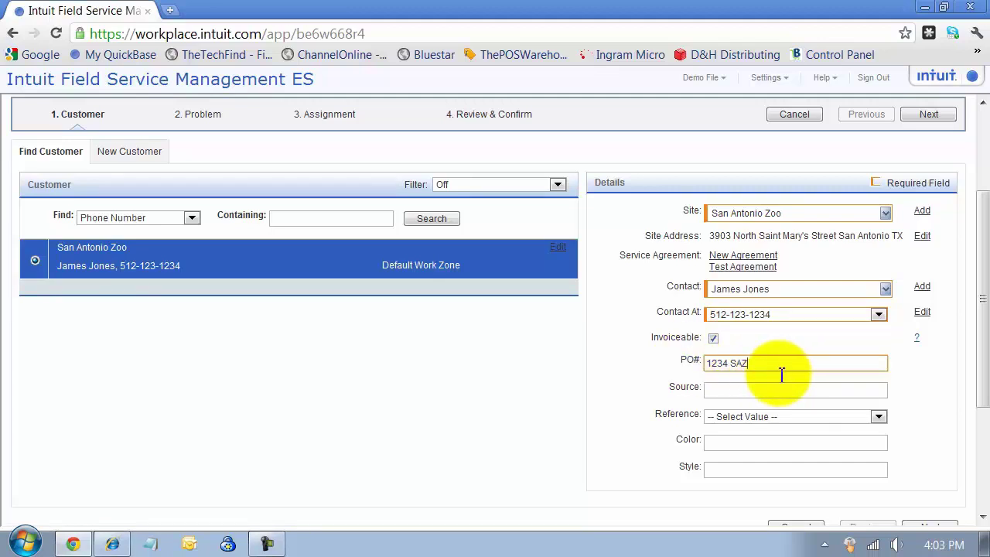
click(741, 390)
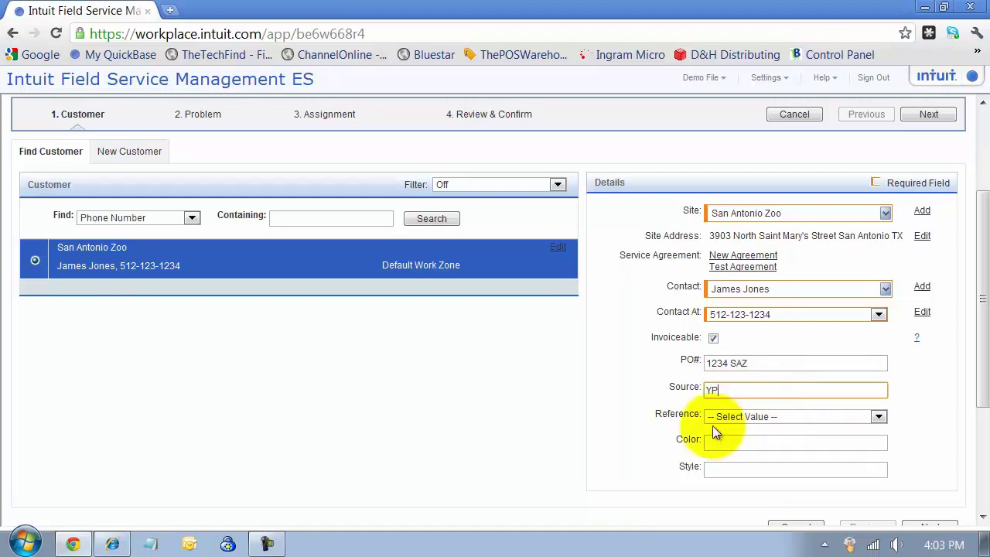
click(879, 416)
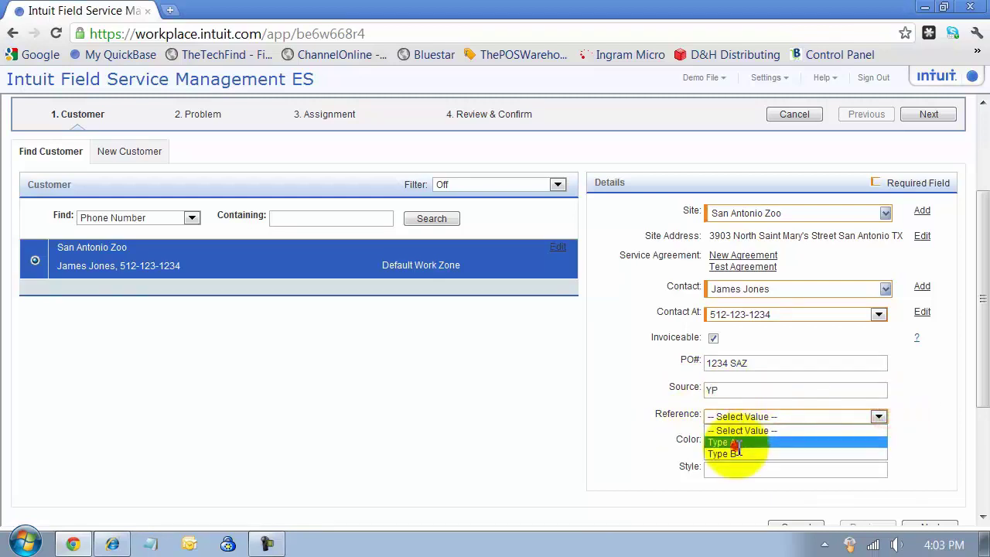
click(735, 442)
scroll(751, 473, down, 1)
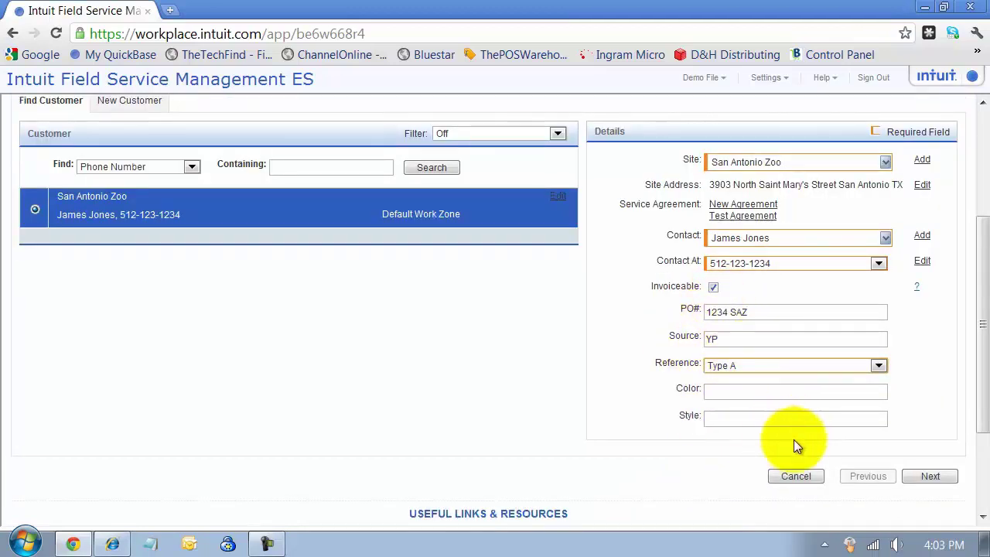
click(928, 475)
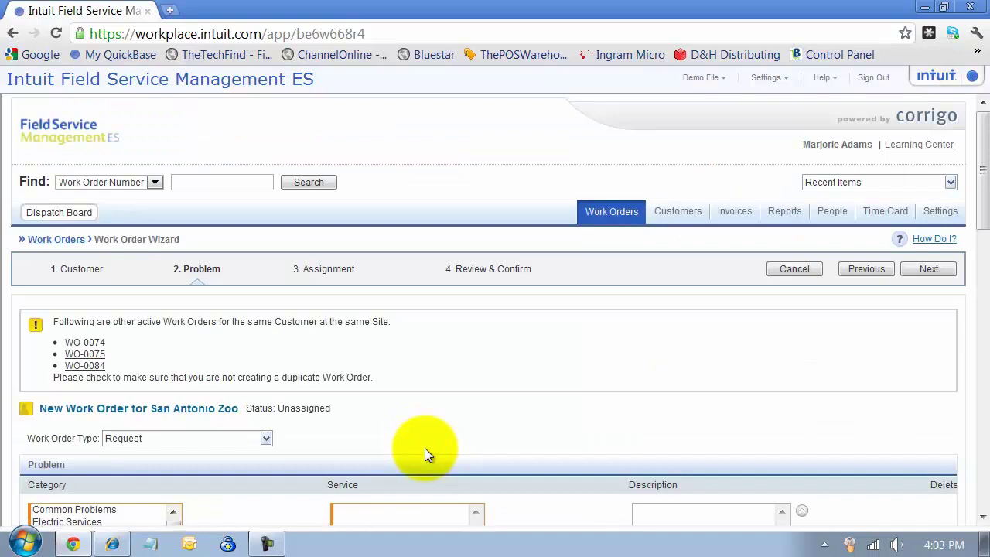
- Examine the problem and assignment details of the first other active work order listed for this customer, and return to the unfinished work order
scroll(418, 393, down, 3)
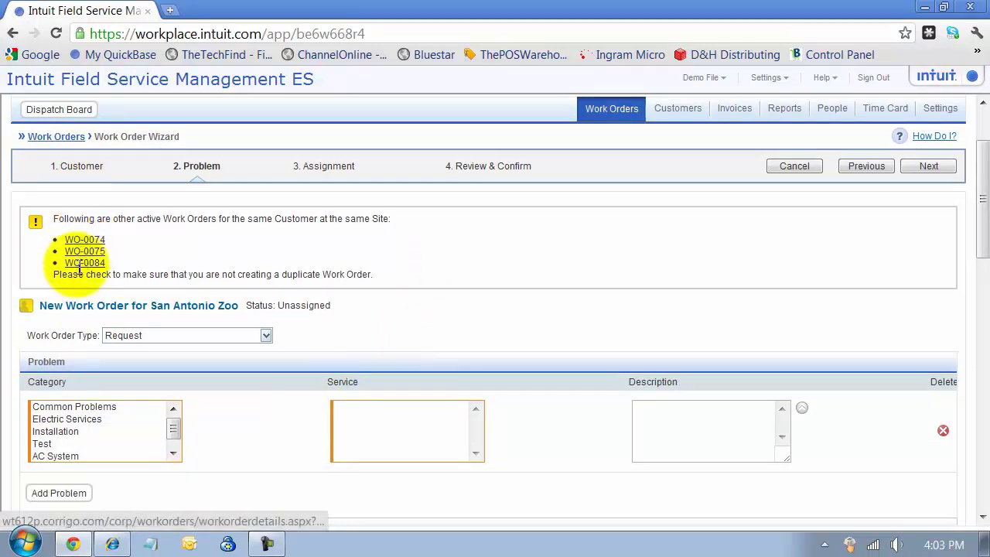
drag(164, 219, 388, 219)
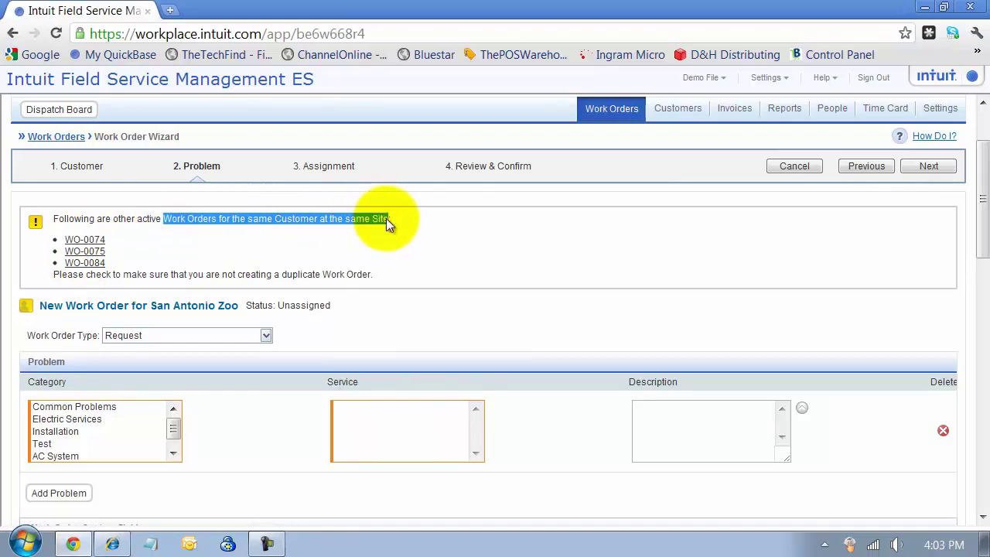
click(95, 240)
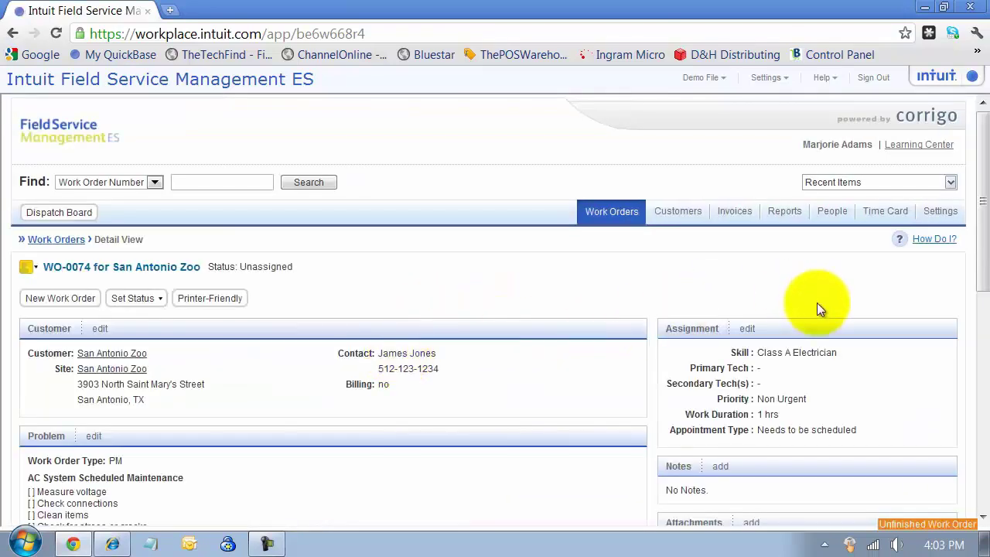
scroll(811, 334, down, 2)
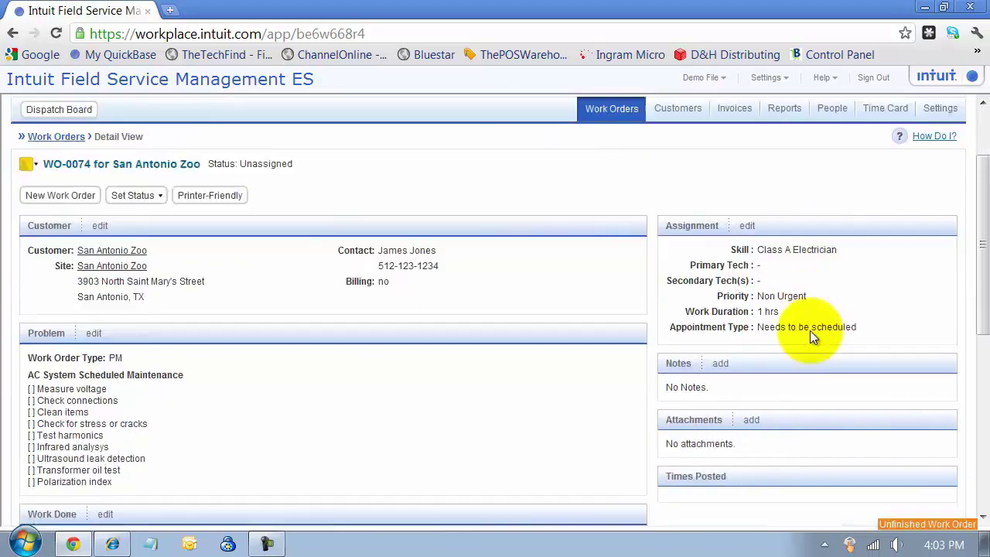
scroll(810, 331, down, 2)
scroll(810, 331, up, 2)
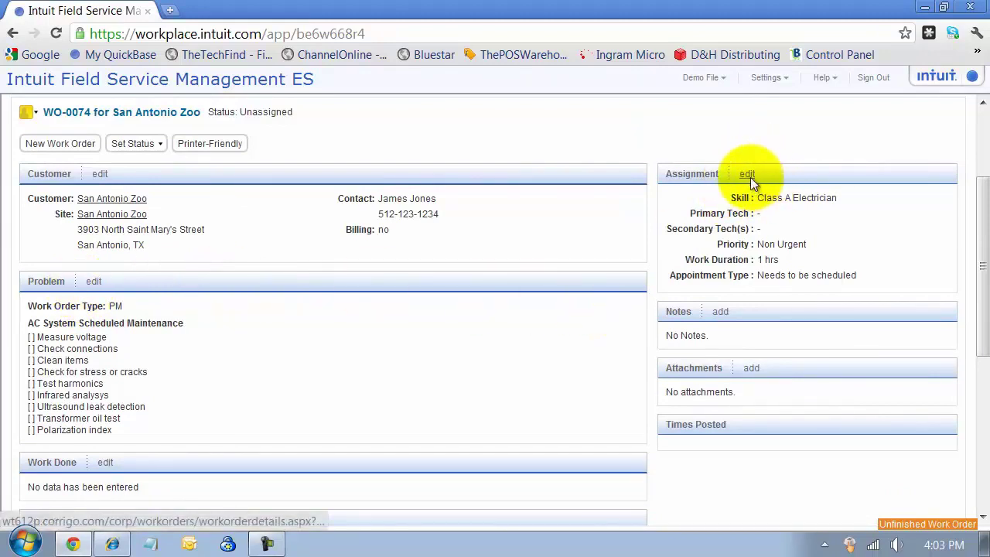
drag(758, 276, 846, 279)
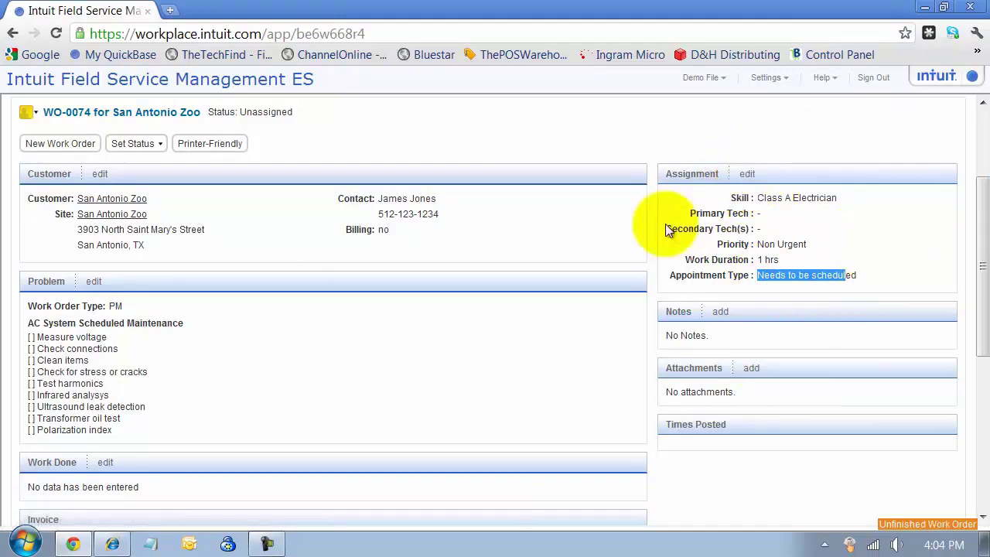
click(940, 524)
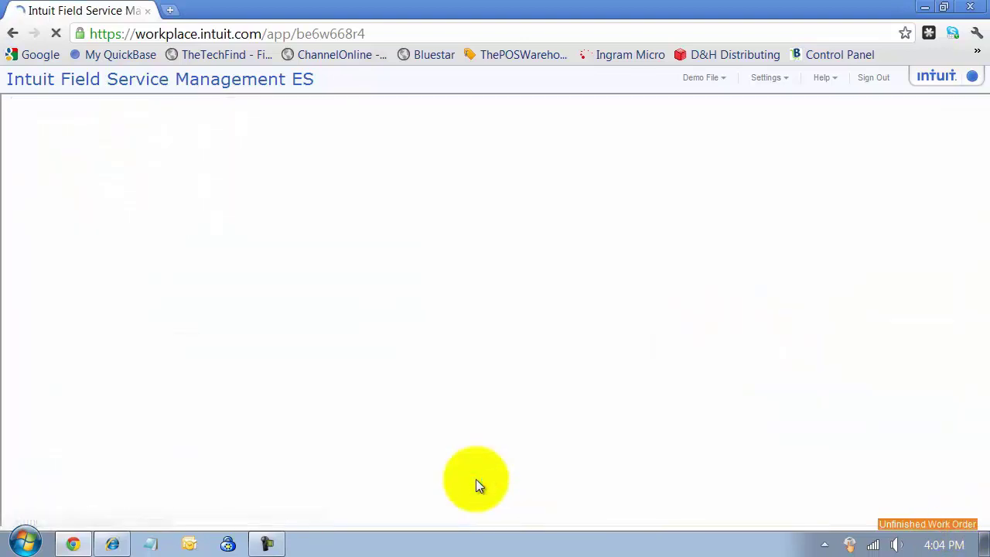
- Keep the work order type Request and record a Common Problems issue, Burning smell, described as "It smells really bad - please come quick"
scroll(368, 328, down, 3)
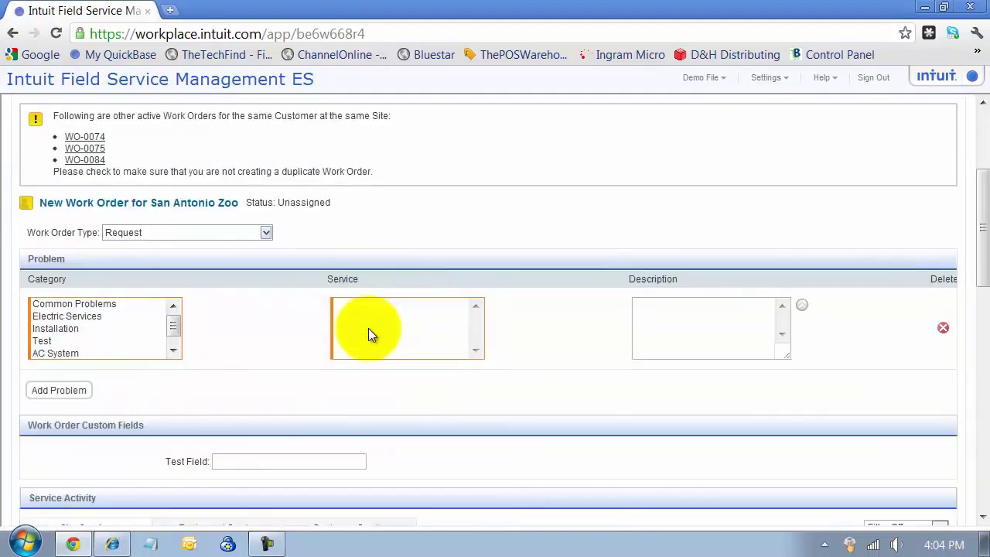
click(267, 232)
click(247, 248)
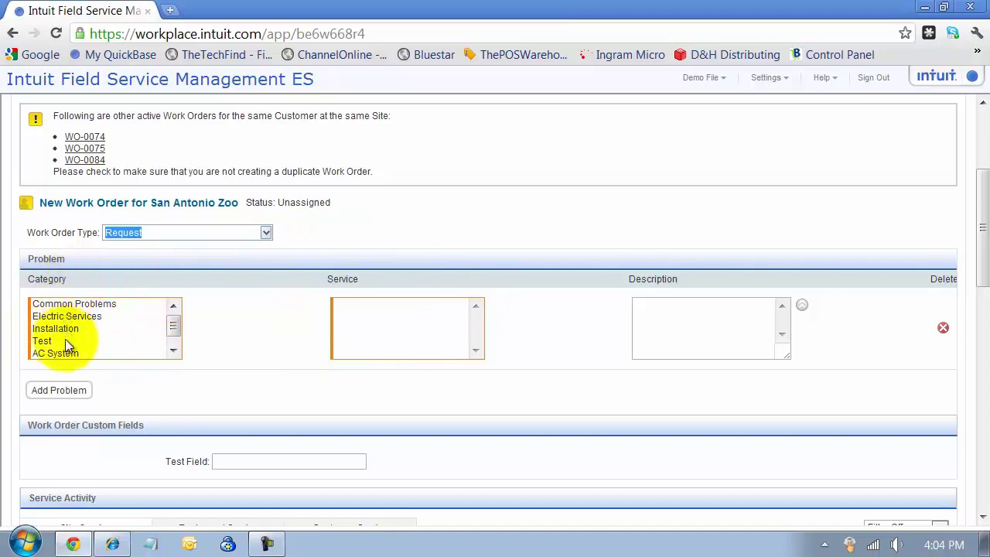
click(65, 307)
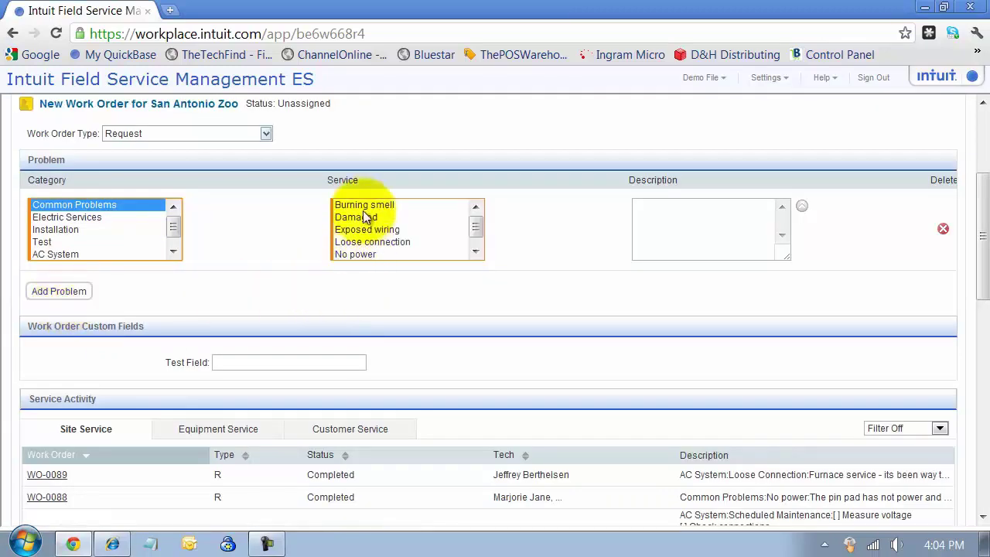
click(364, 204)
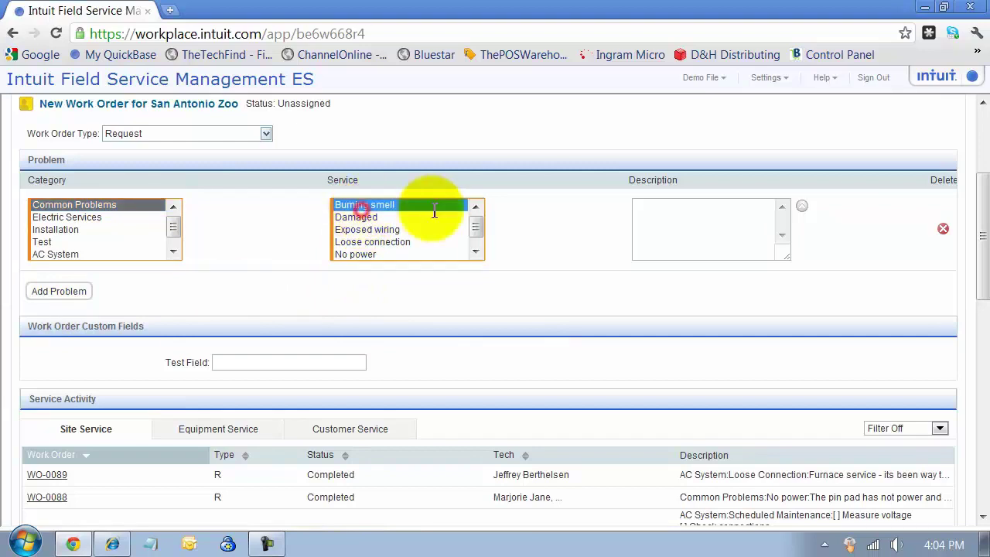
click(698, 222)
text(I)
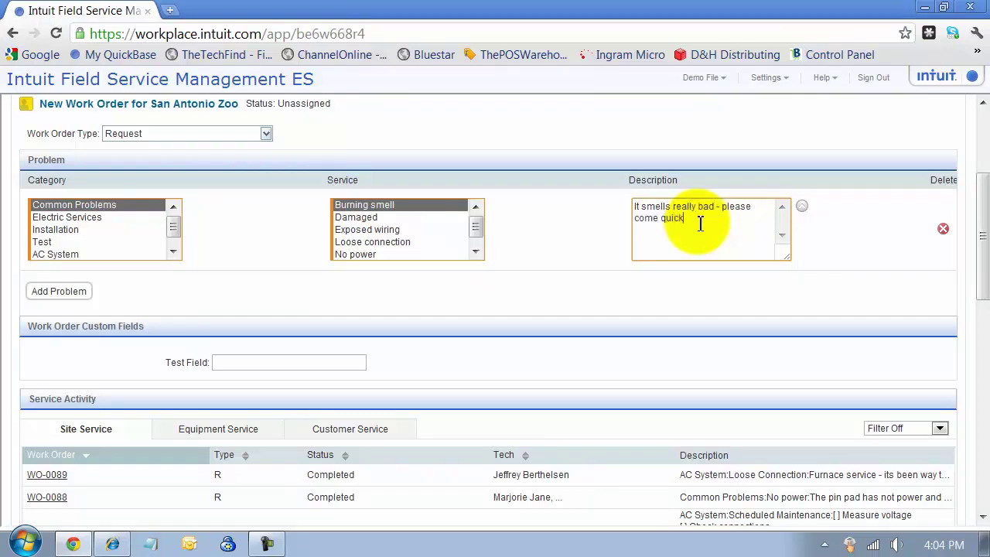
- Add a second problem with category Common Problems, service No power and the description "Need power"
click(64, 292)
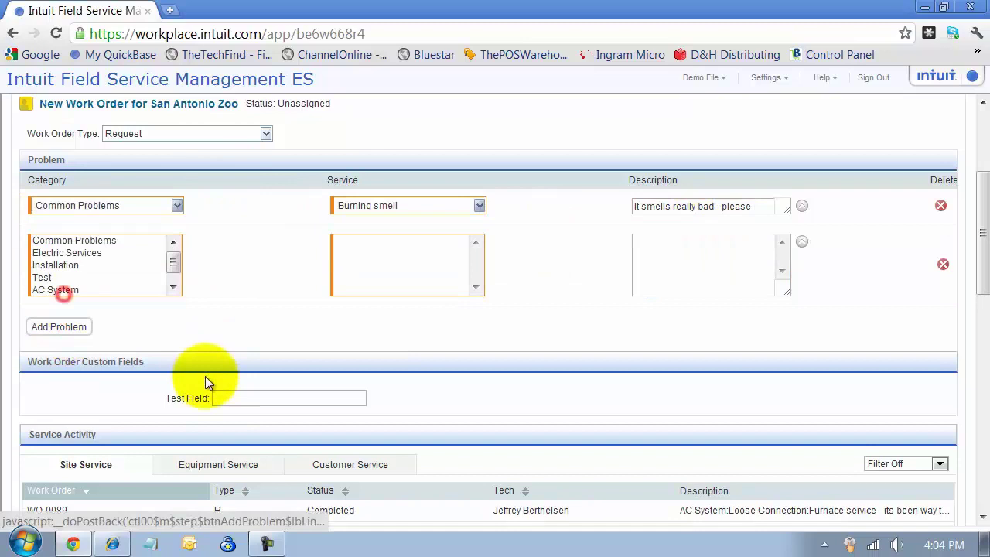
click(78, 240)
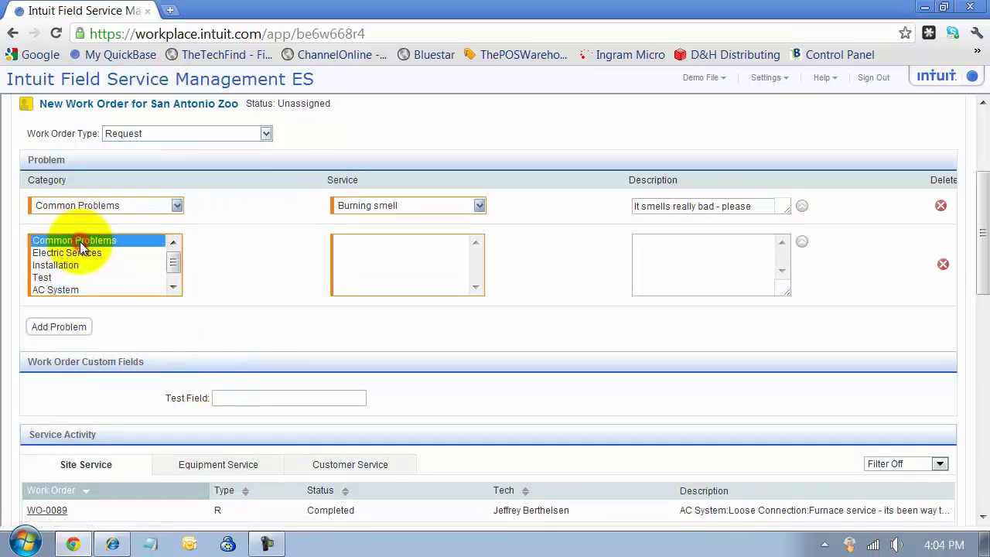
click(361, 290)
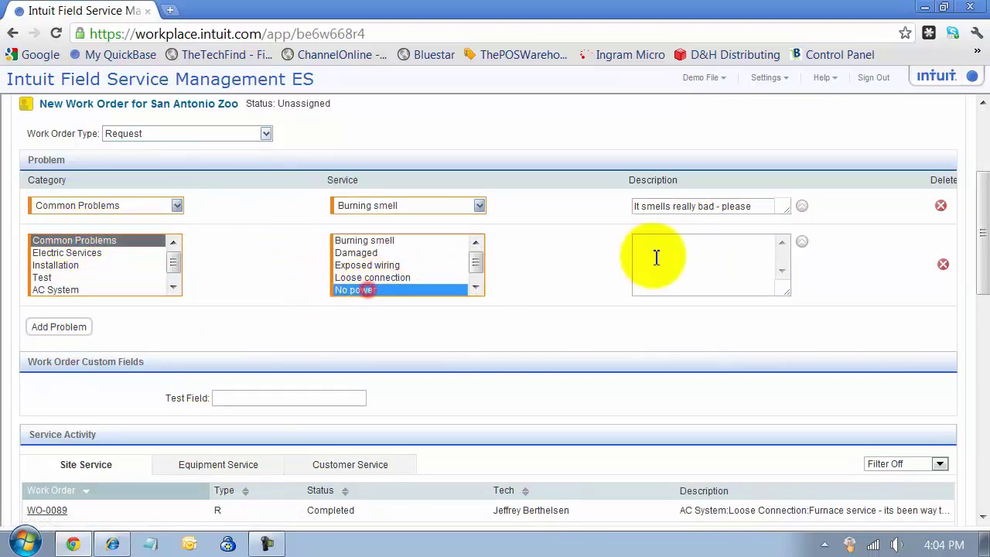
click(695, 261)
text(N)
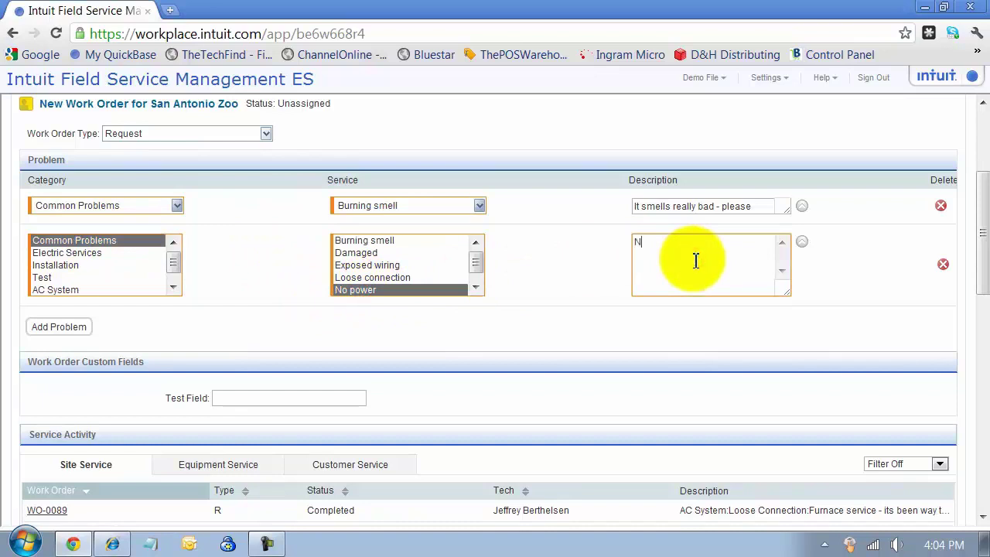
text(eed power)
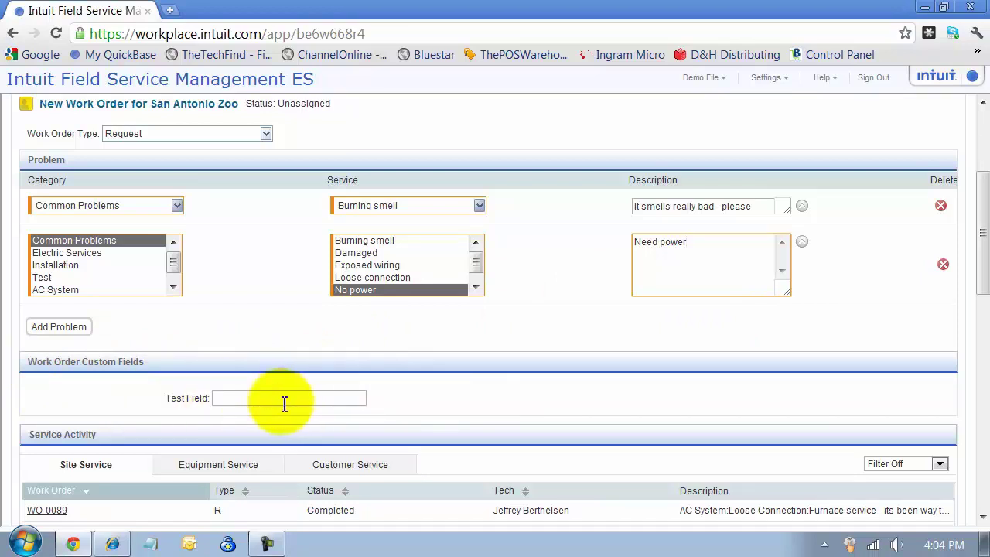
- Look over the site's service activity history below the problems and continue to the Assignment stage
scroll(281, 402, down, 2)
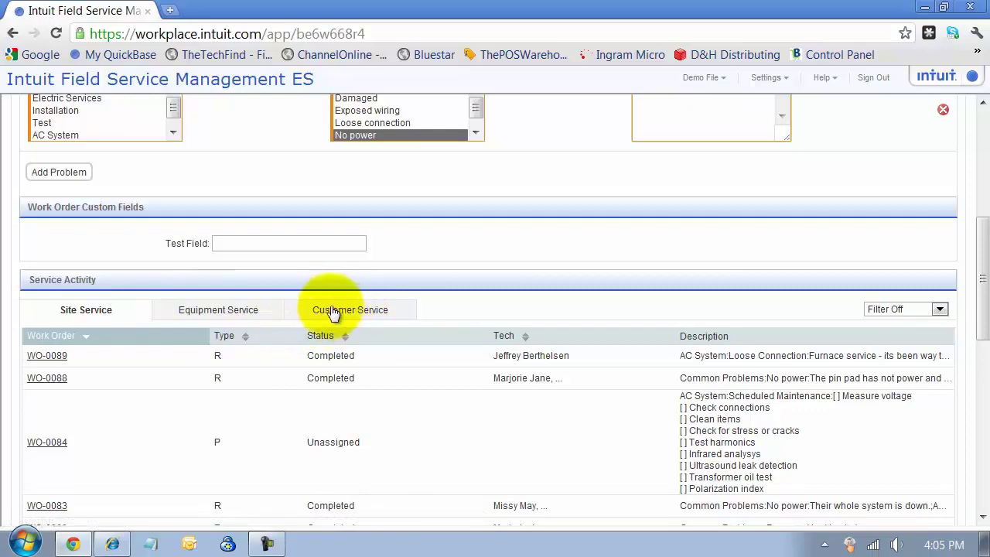
scroll(884, 361, down, 1)
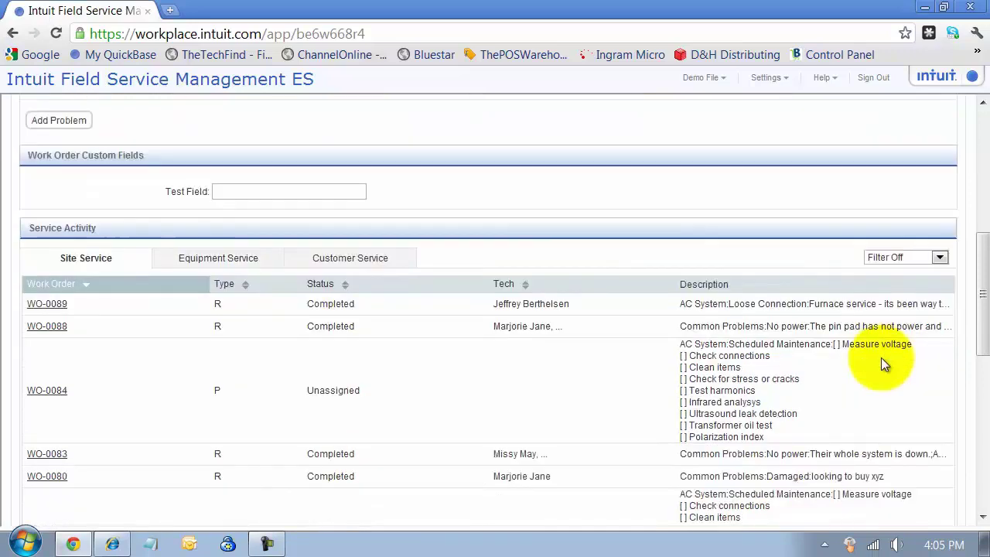
scroll(882, 358, down, 6)
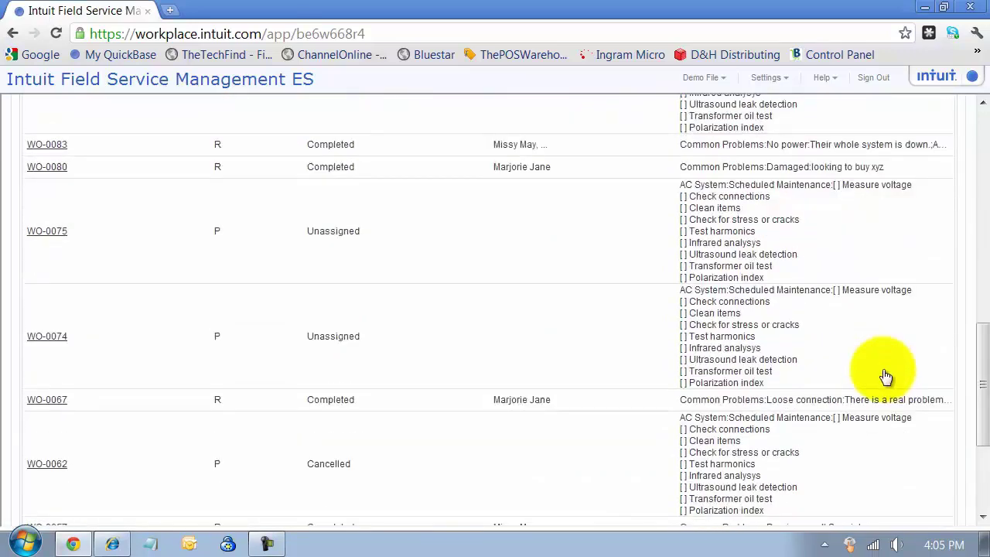
scroll(897, 402, down, 1)
scroll(934, 493, down, 1)
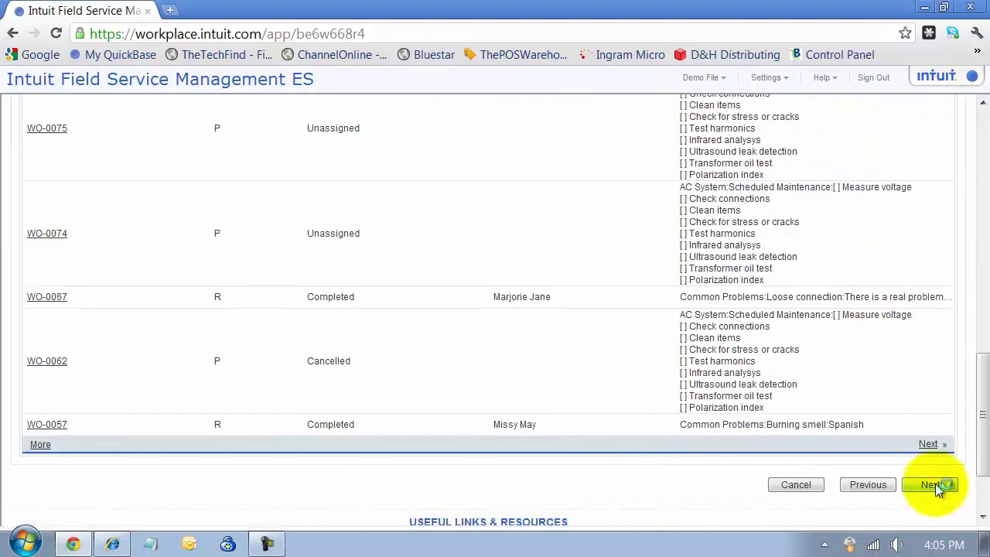
click(936, 485)
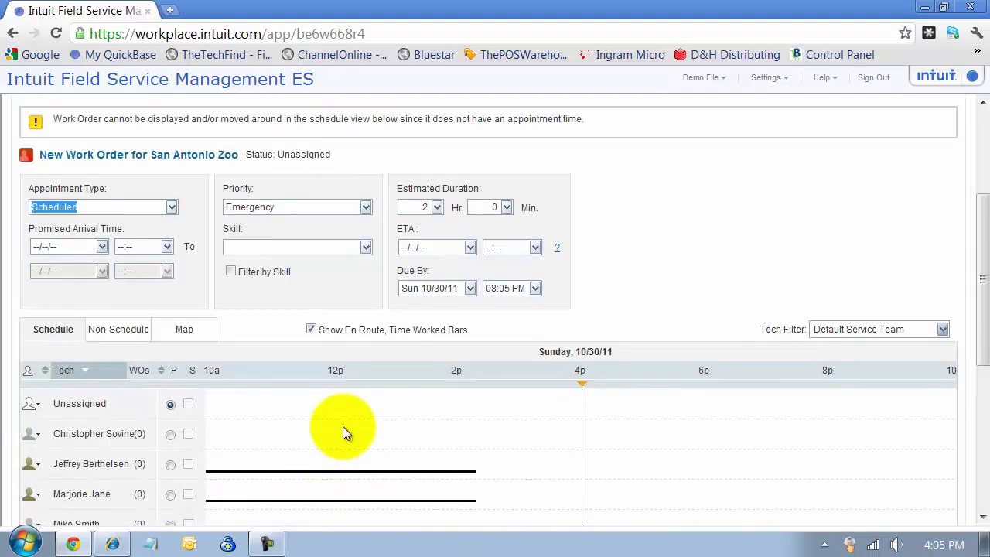
- Set the start of the promised arrival time to Sunday 10/30/11 at 06:00 PM for the Scheduled appointment
scroll(343, 426, down, 1)
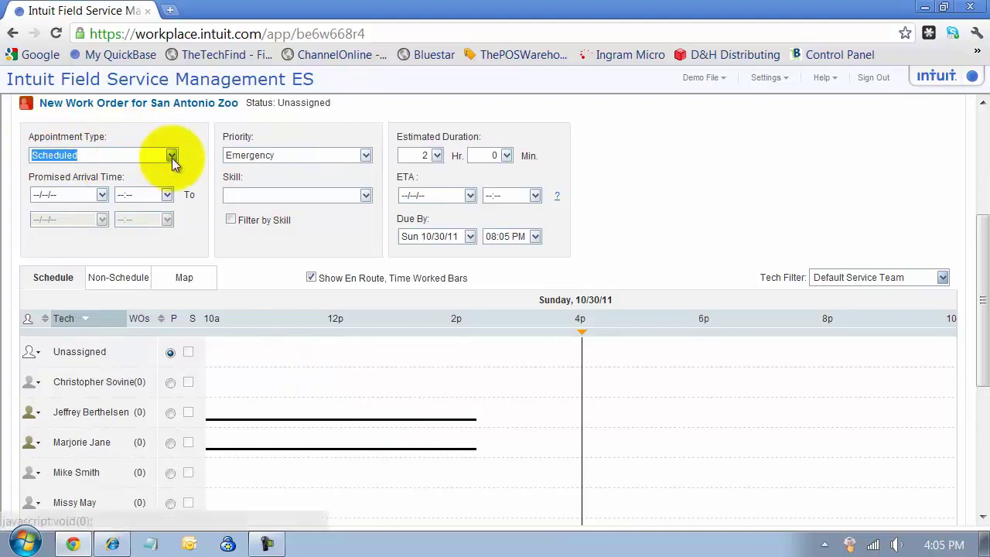
click(102, 196)
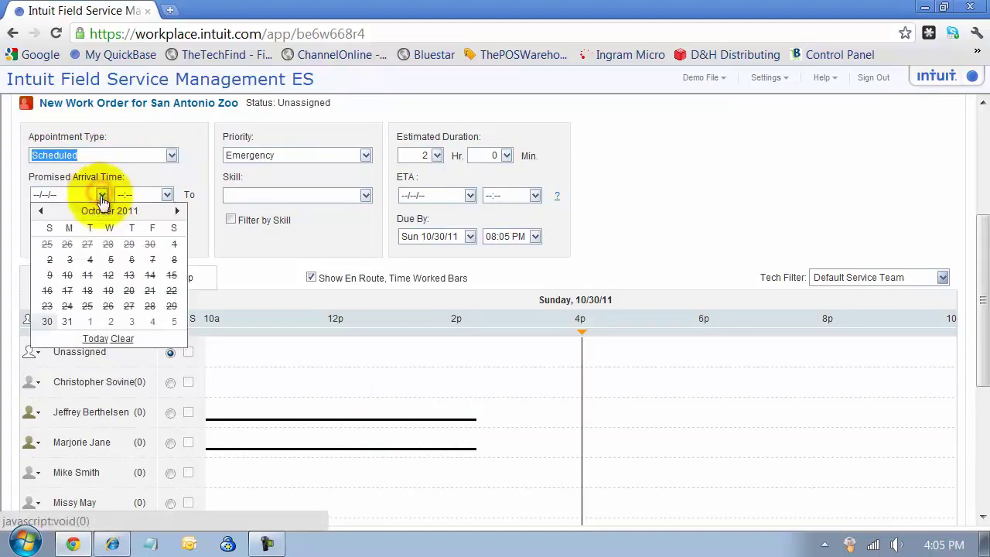
click(47, 322)
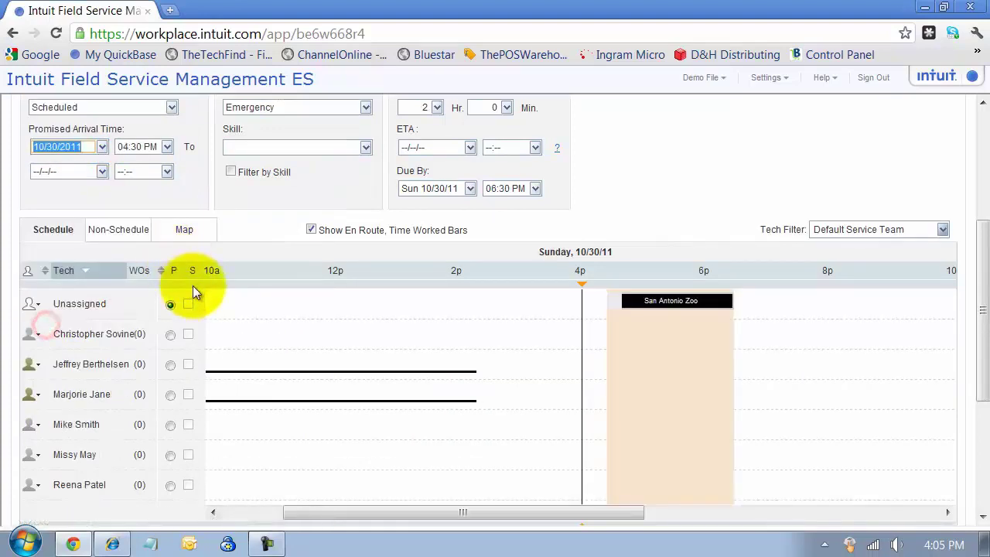
click(166, 146)
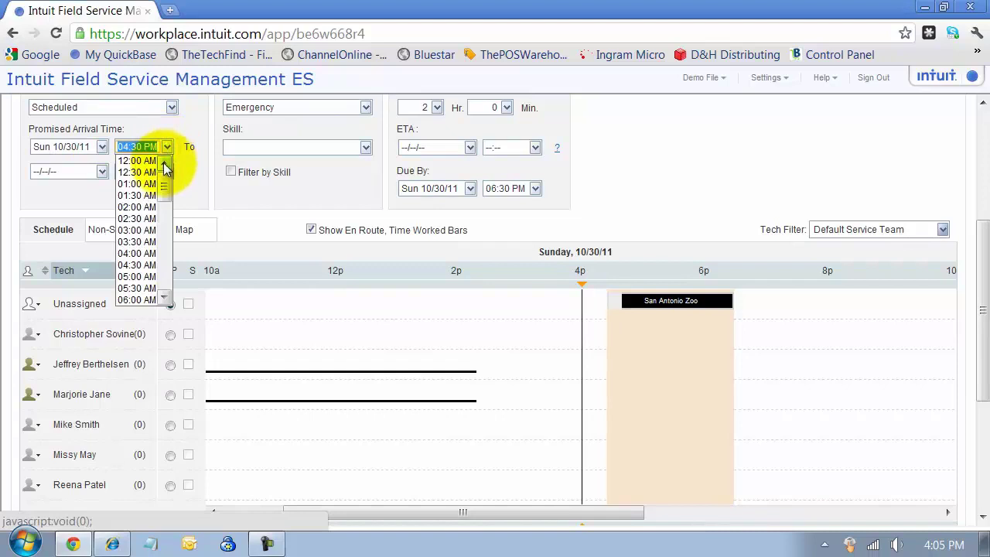
drag(164, 186, 136, 263)
click(136, 263)
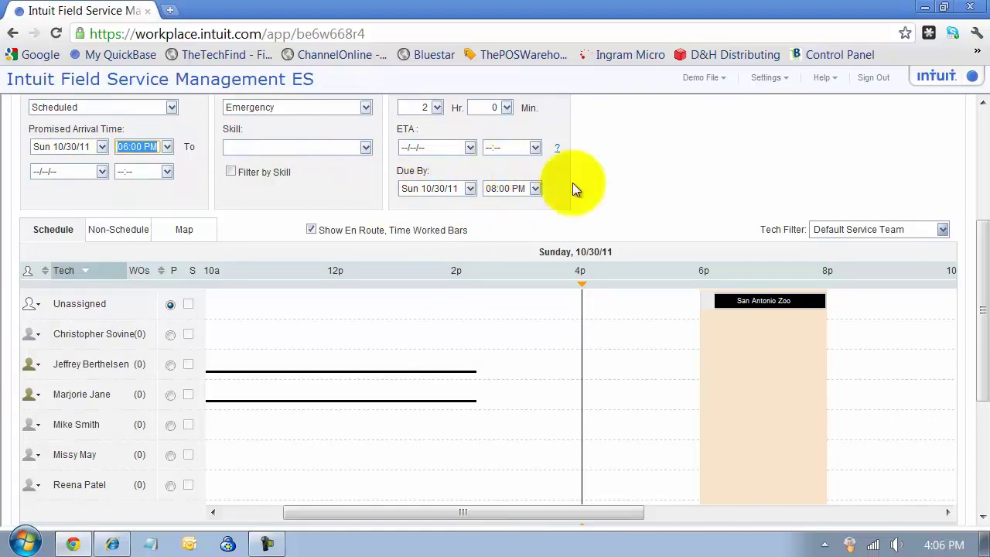
- Examine the Priority, Skill and Estimated Duration choices, keeping Emergency priority, no required skill and a duration of 2 hours
scroll(312, 185, up, 1)
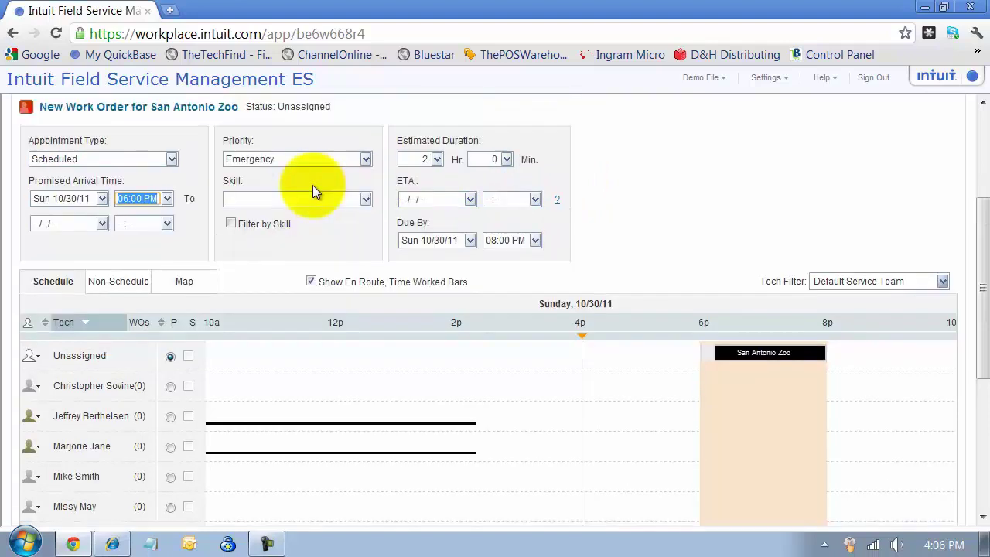
click(270, 159)
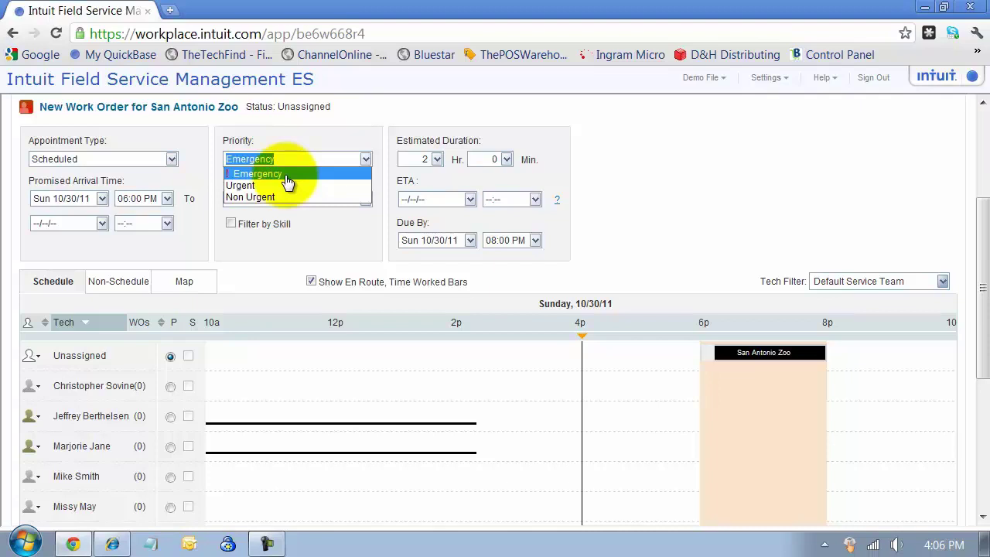
click(285, 175)
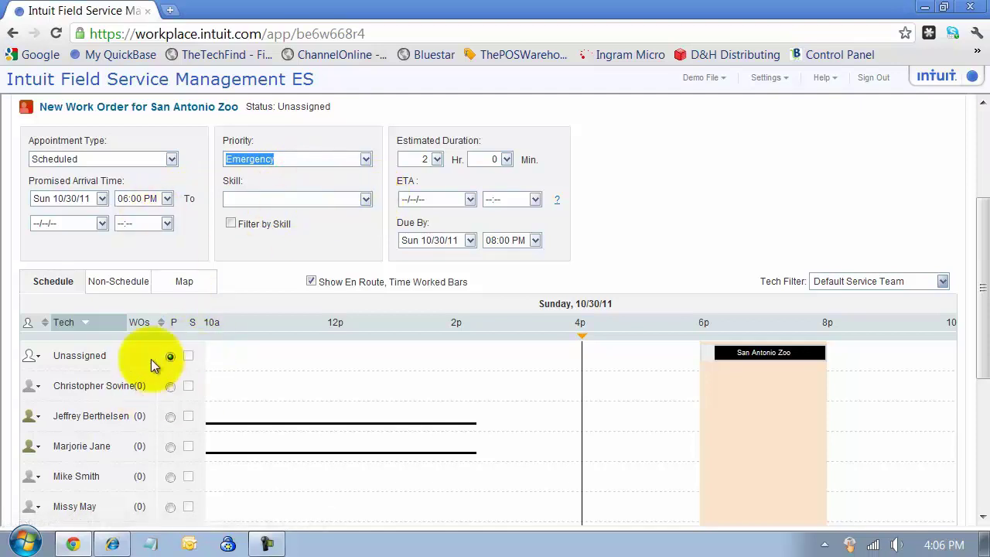
click(365, 200)
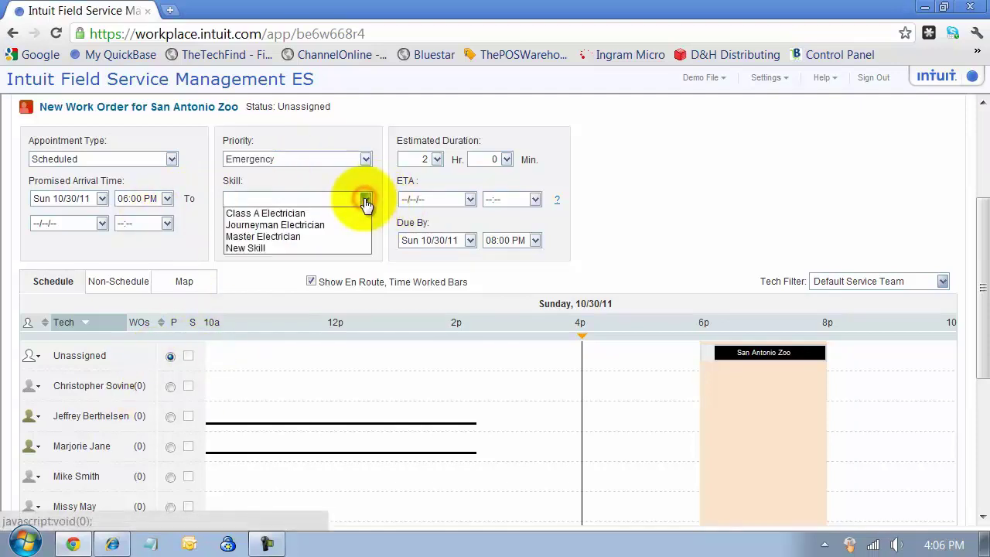
click(365, 200)
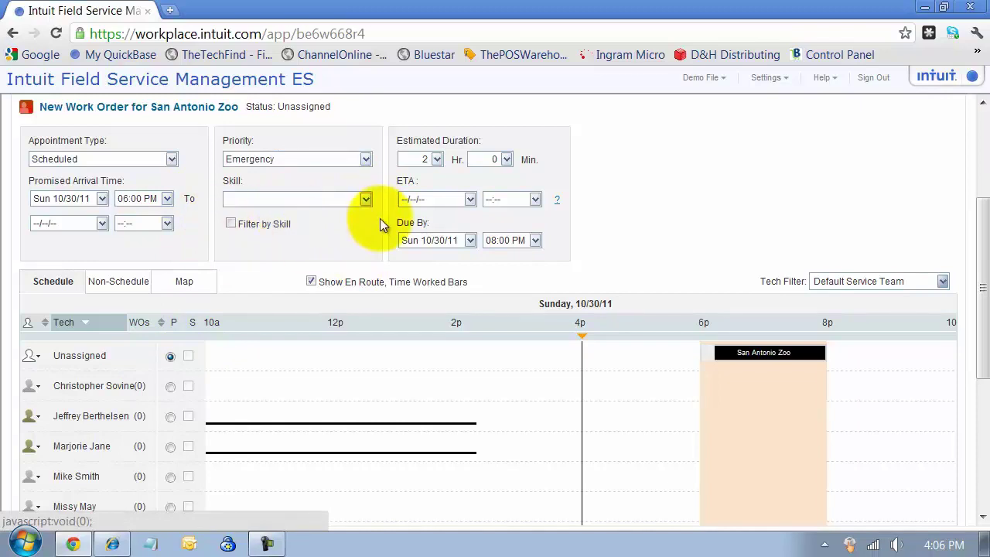
click(407, 160)
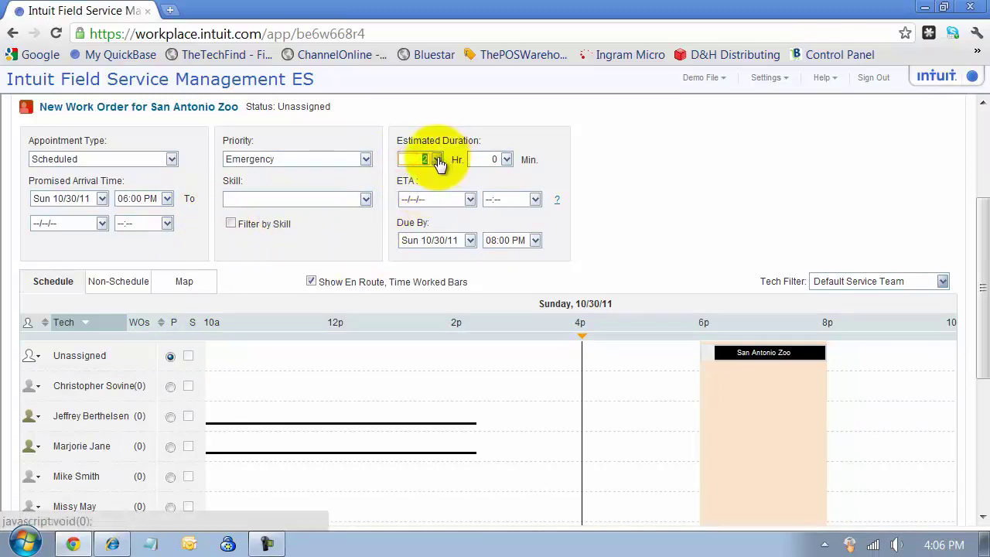
click(438, 160)
click(437, 160)
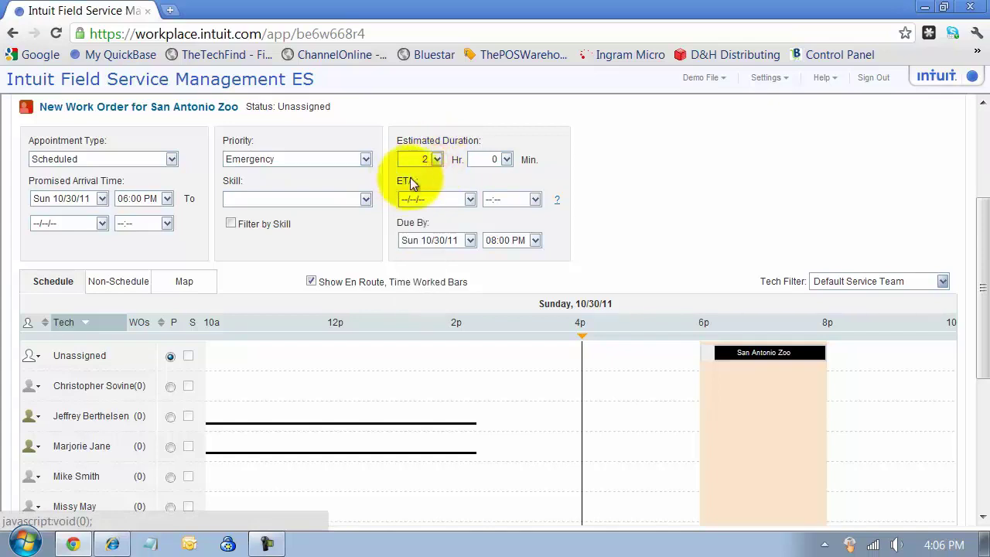
click(438, 179)
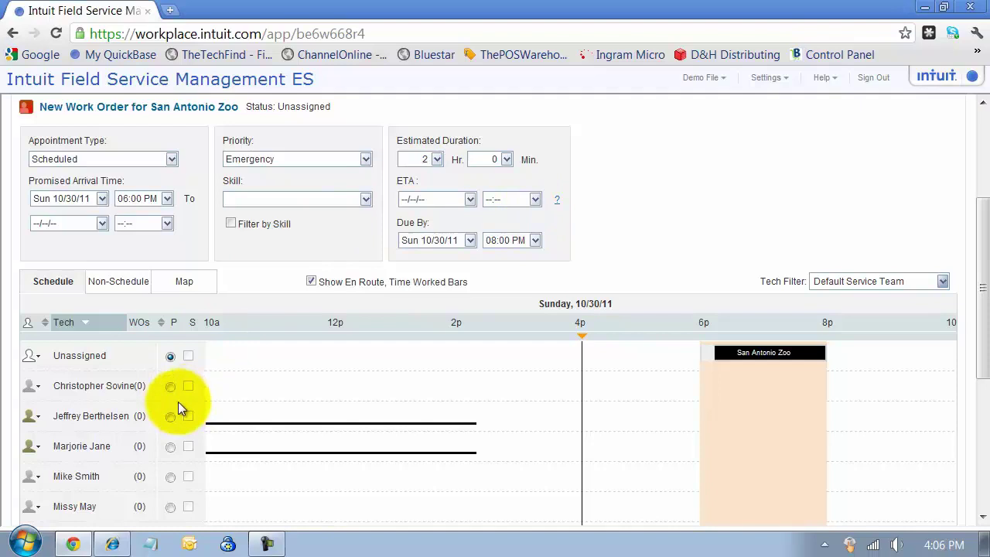
- Assign the San Antonio Zoo job to the second listed technician as primary, with the third and fourth technicians as secondary
scroll(176, 359, down, 2)
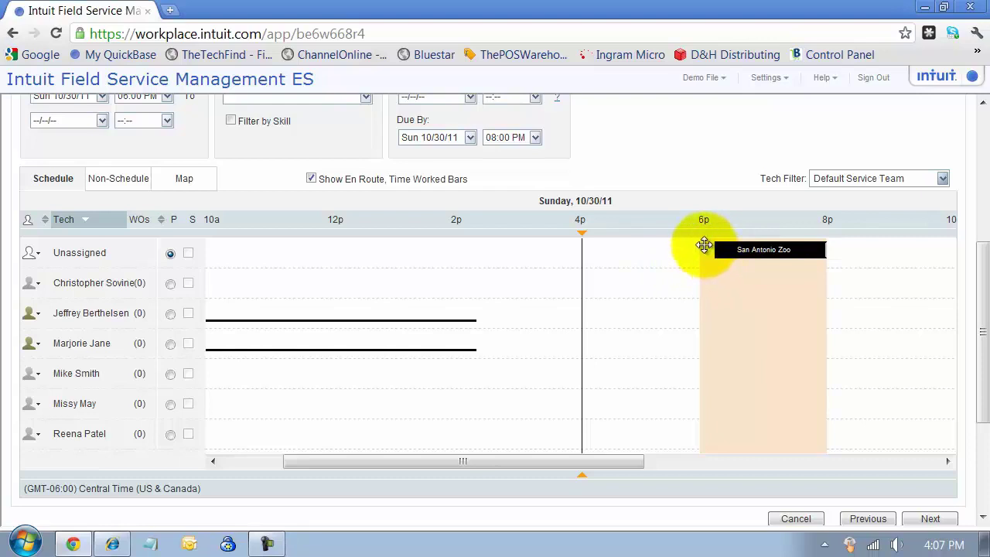
drag(703, 246, 718, 311)
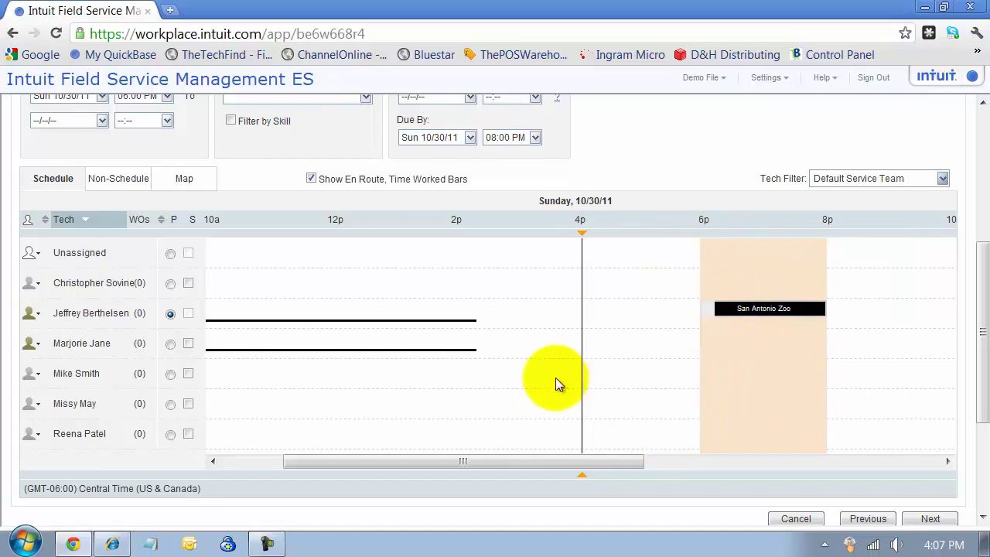
click(170, 313)
click(188, 344)
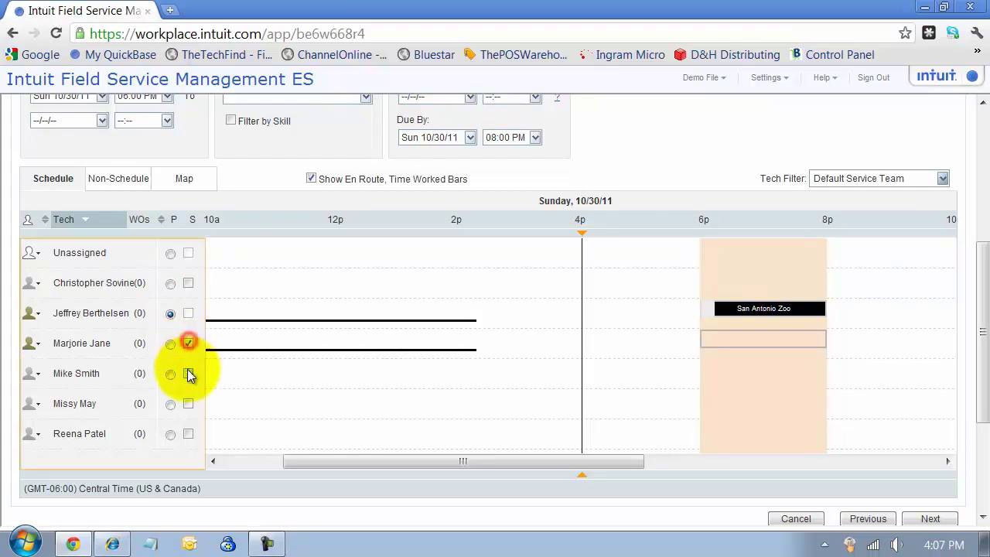
click(188, 373)
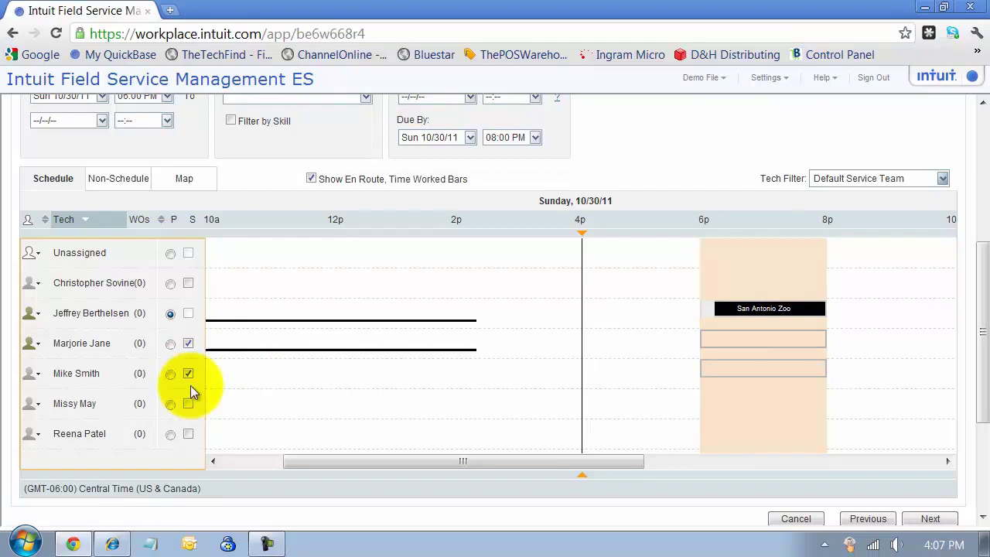
click(188, 343)
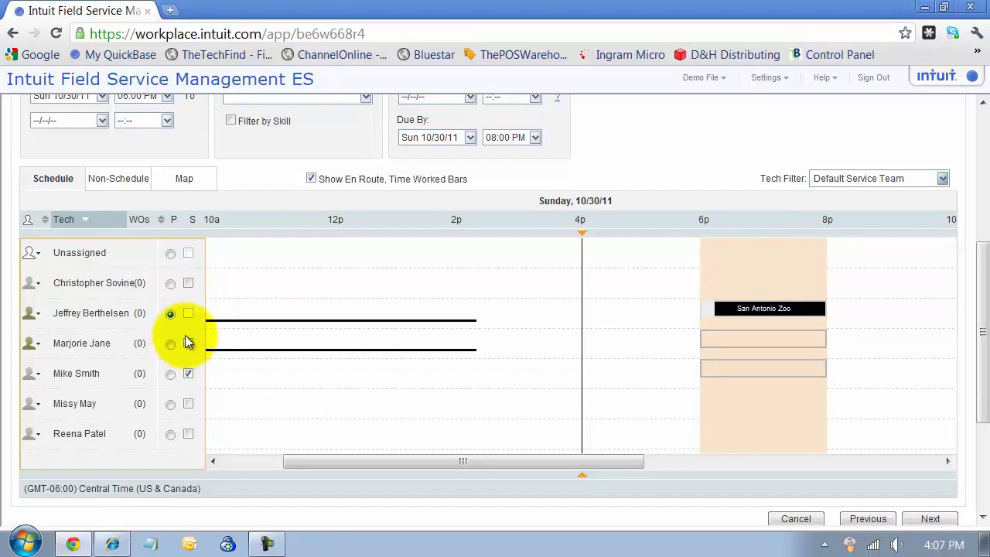
click(188, 343)
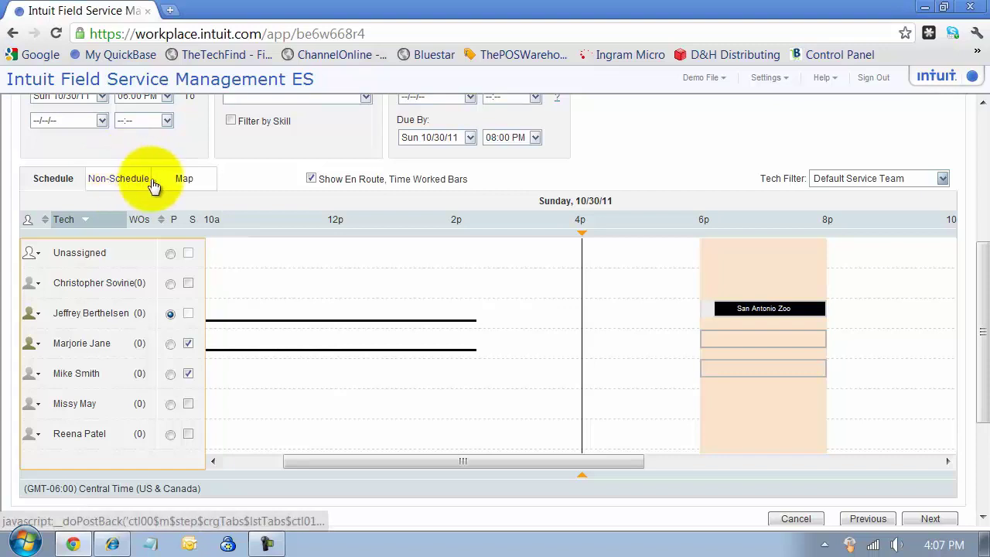
- Examine the technicians' locations relative to the San Antonio job site on the map and return to the schedule view
click(185, 183)
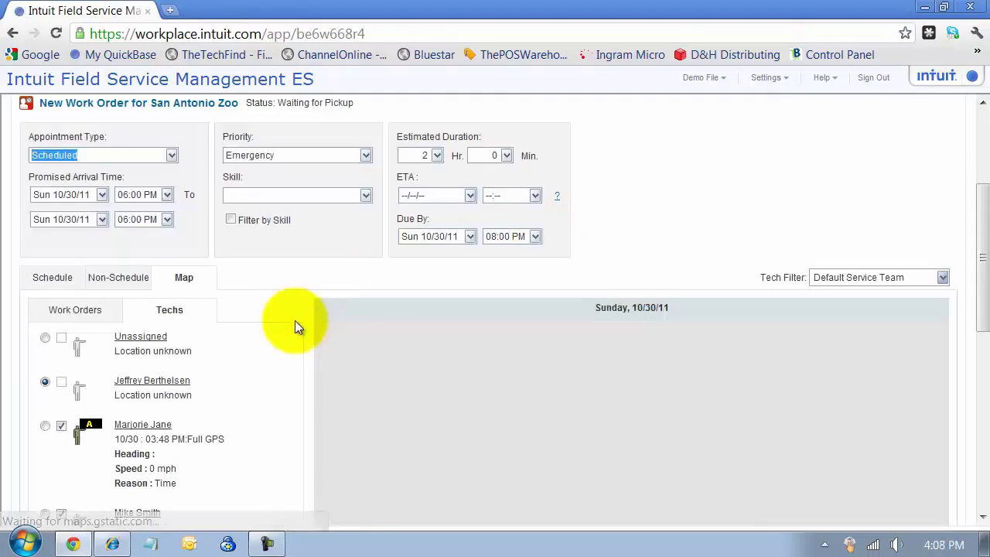
scroll(312, 367, down, 1)
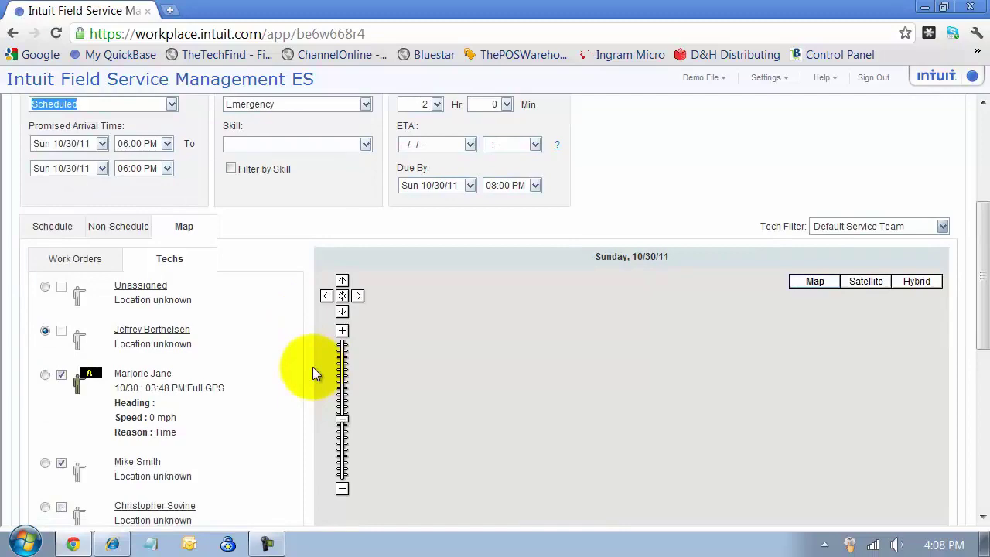
scroll(312, 372, down, 1)
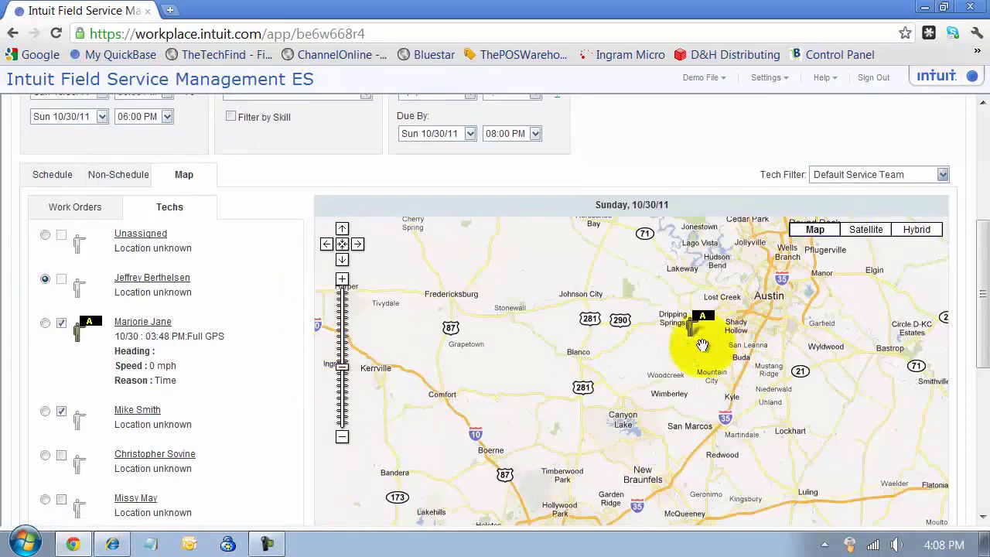
scroll(656, 490, down, 2)
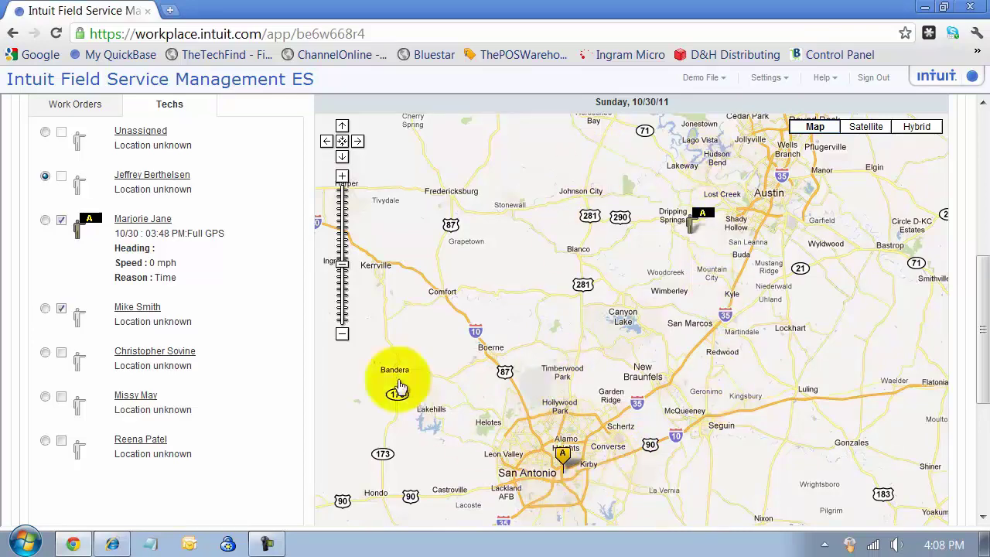
scroll(399, 387, up, 3)
click(54, 176)
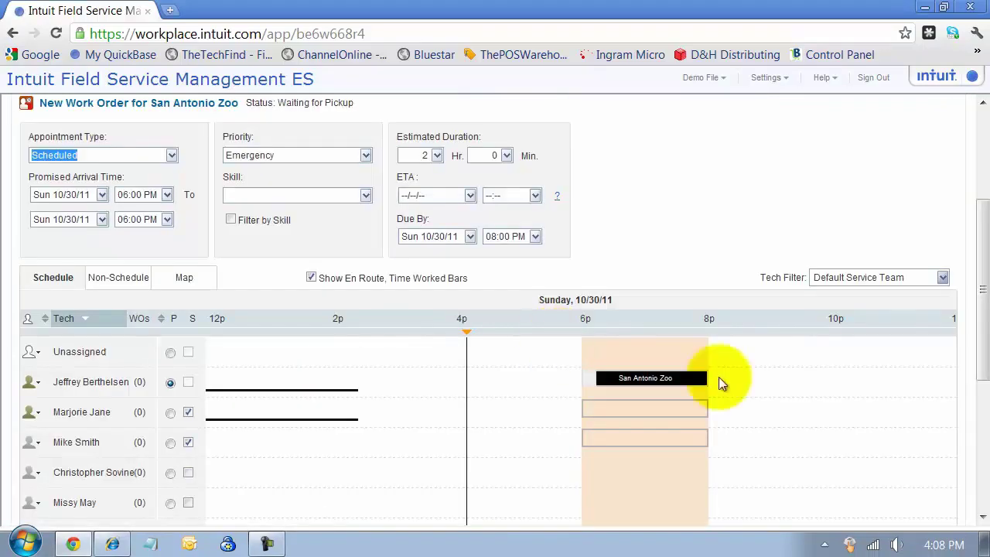
scroll(804, 420, down, 2)
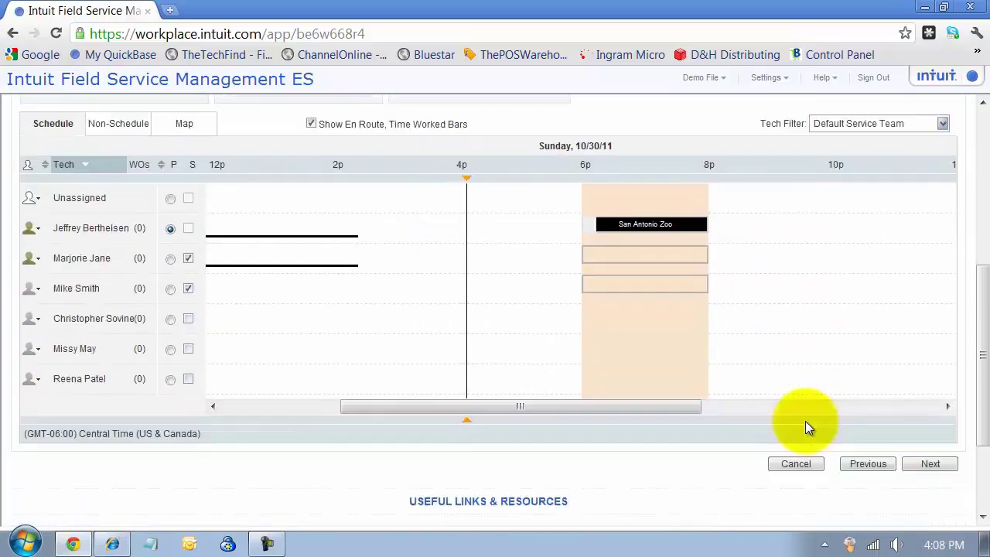
- Proceed to the Review & Confirm stage, review the San Antonio Zoo work order's details and finish creating it
click(932, 464)
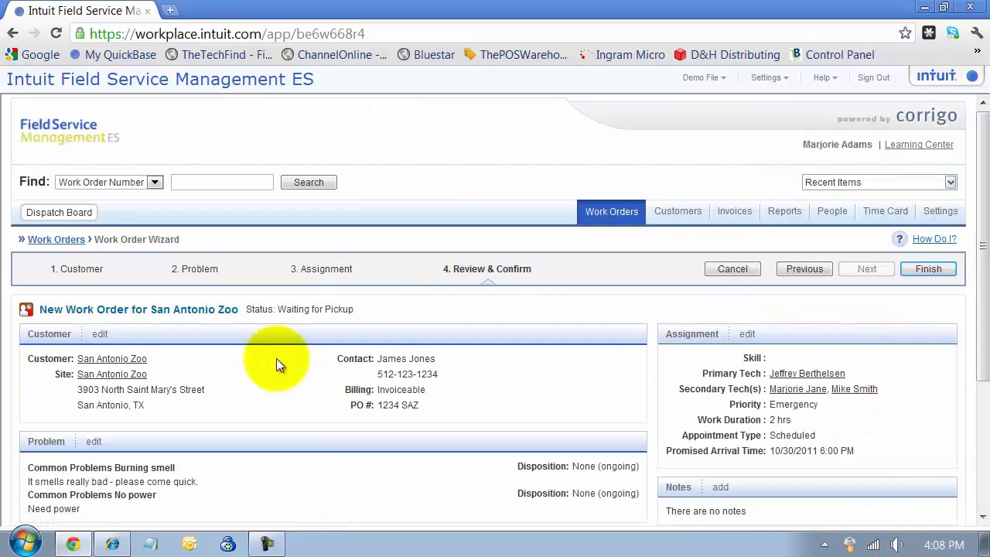
scroll(276, 358, down, 1)
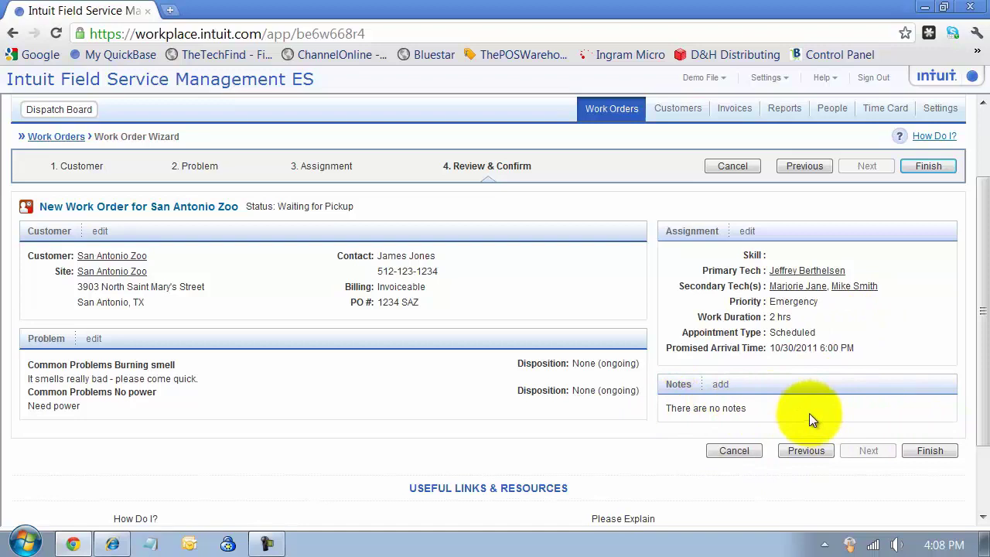
click(924, 450)
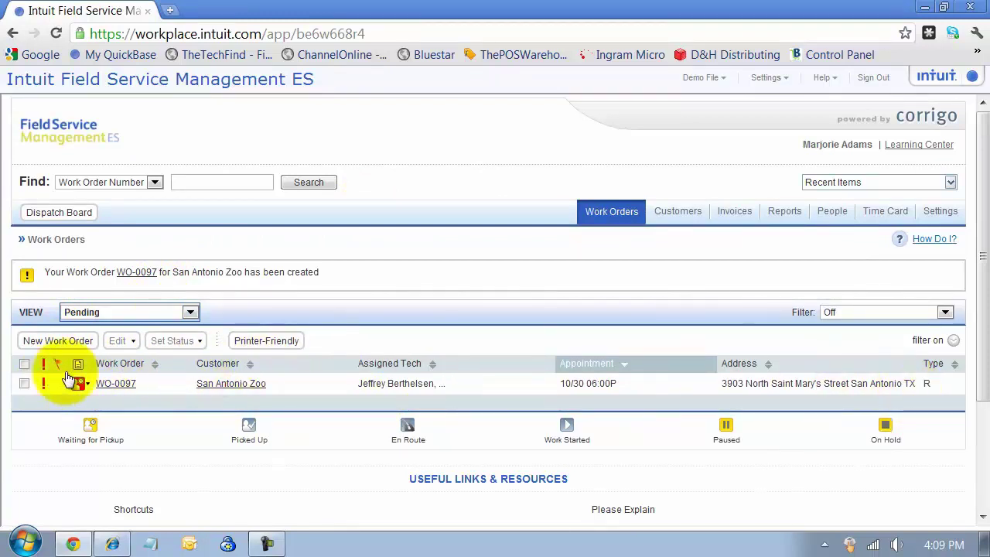
- Keep the work order list on the Pending view and preview the new San Antonio Zoo work order's problem summary
click(139, 312)
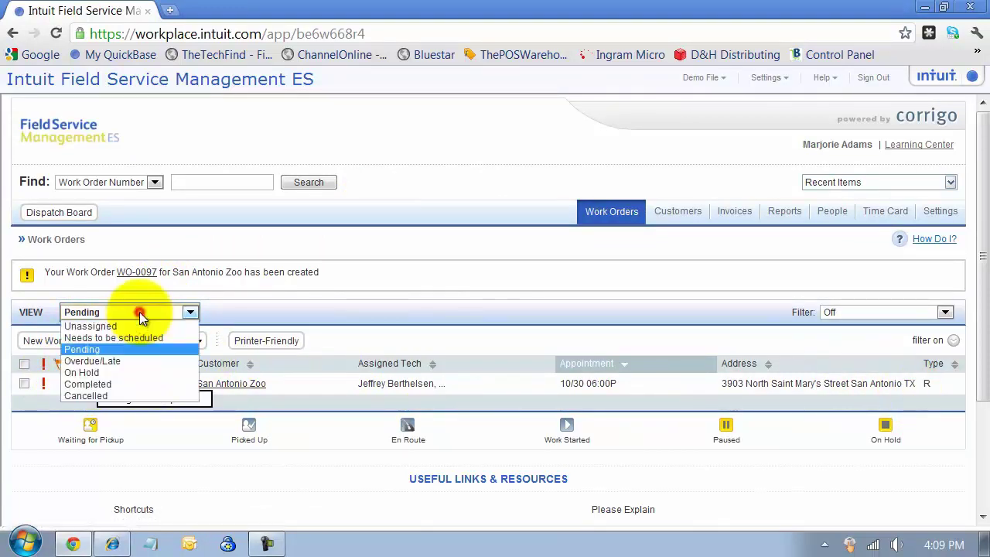
click(140, 351)
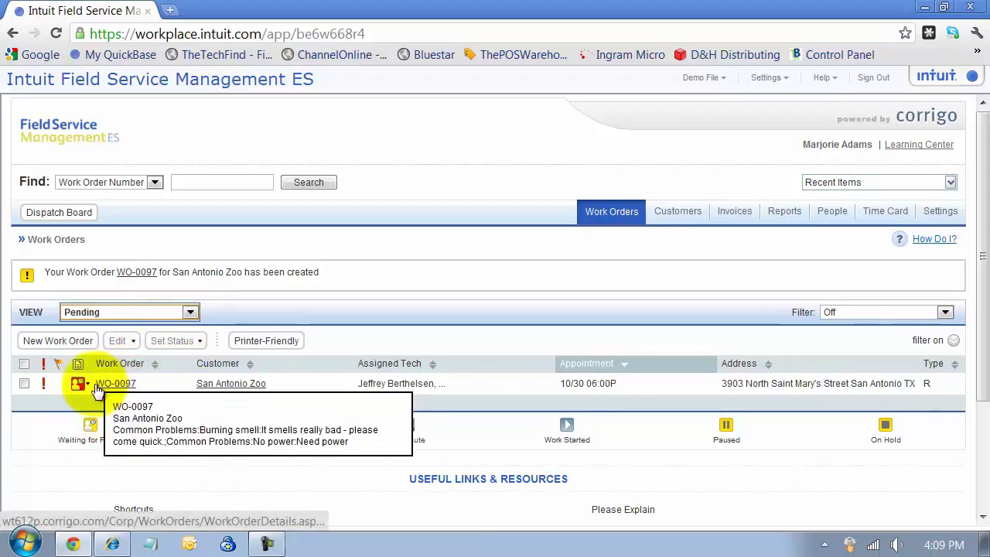
mouse_move(130, 389)
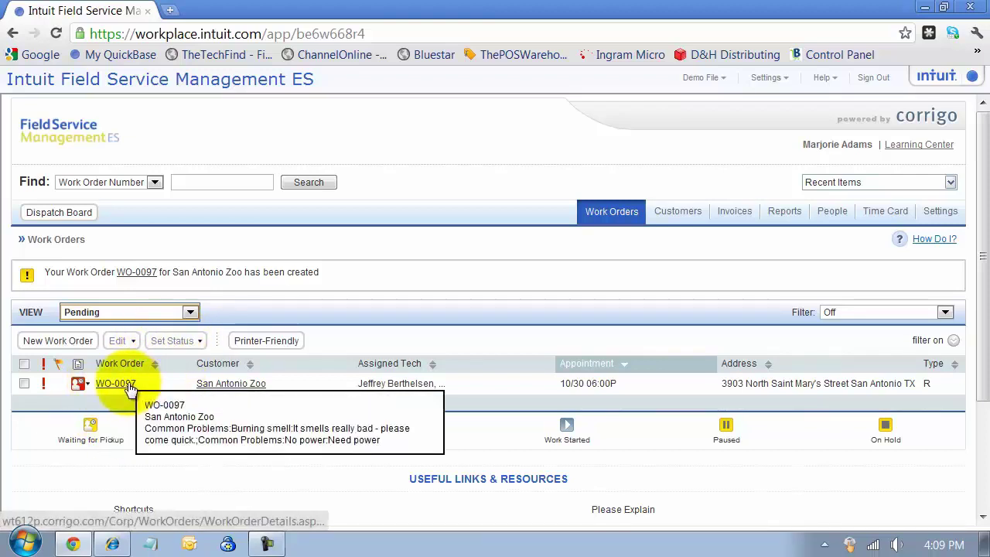